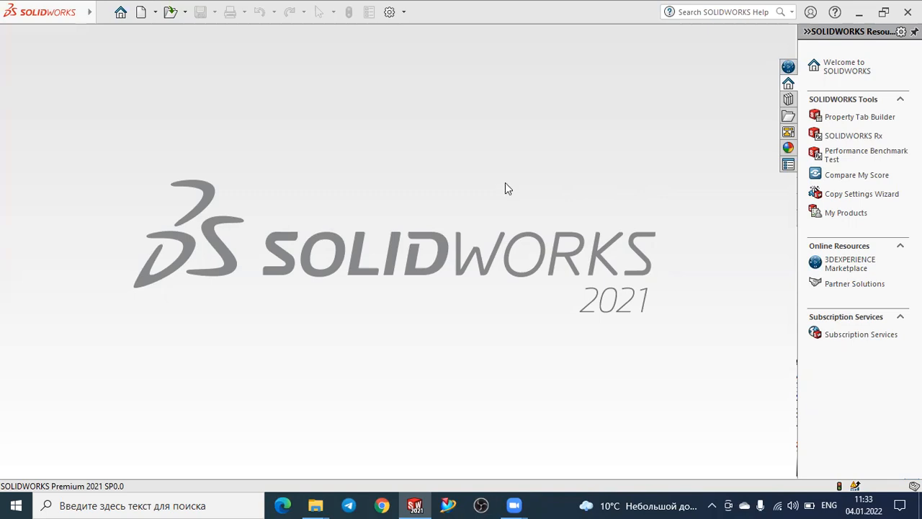
- Create a new part with the blank template and start a sketch on the Front Plane
click(141, 13)
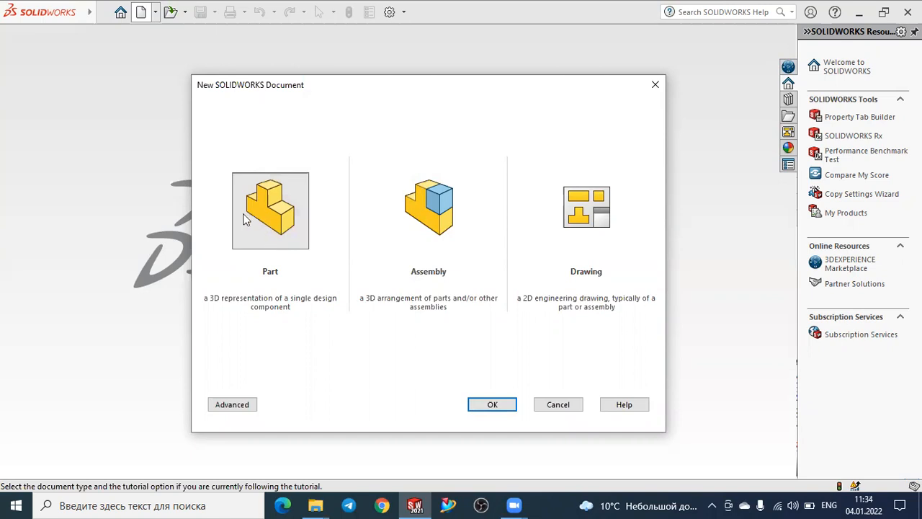
click(489, 406)
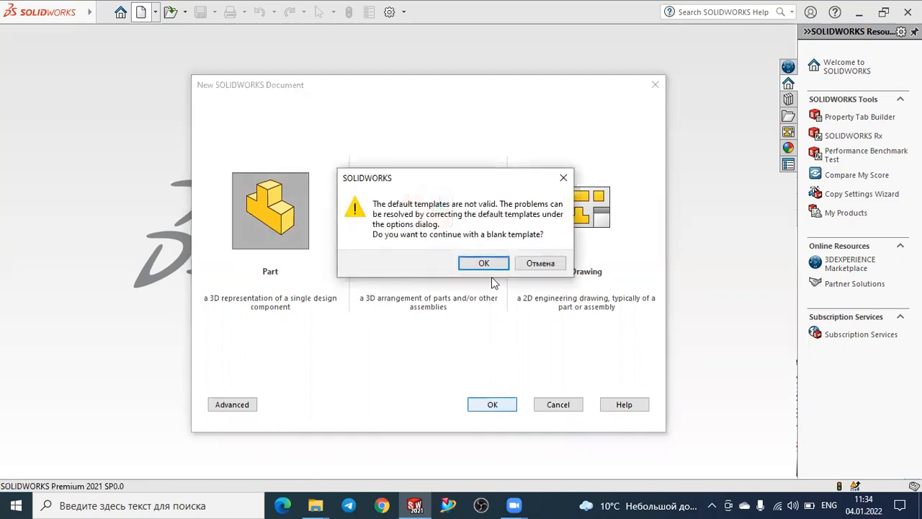
click(484, 263)
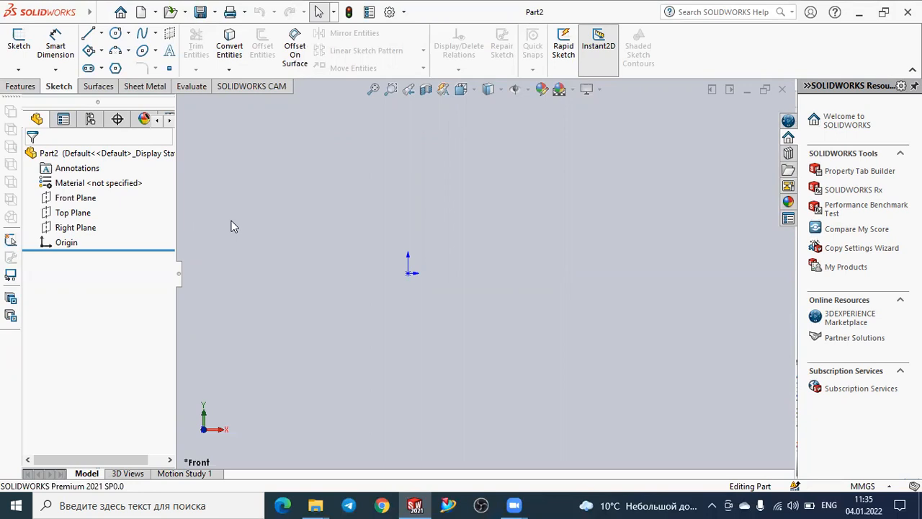
click(79, 198)
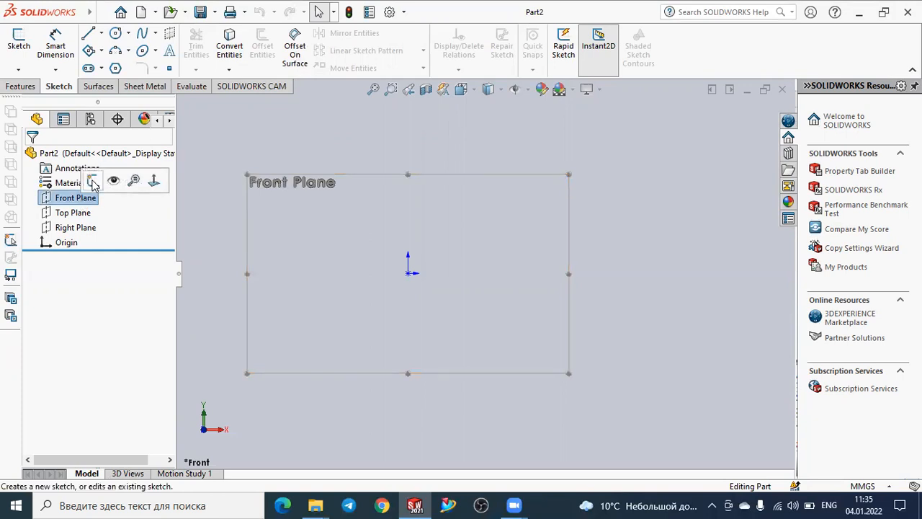
click(92, 180)
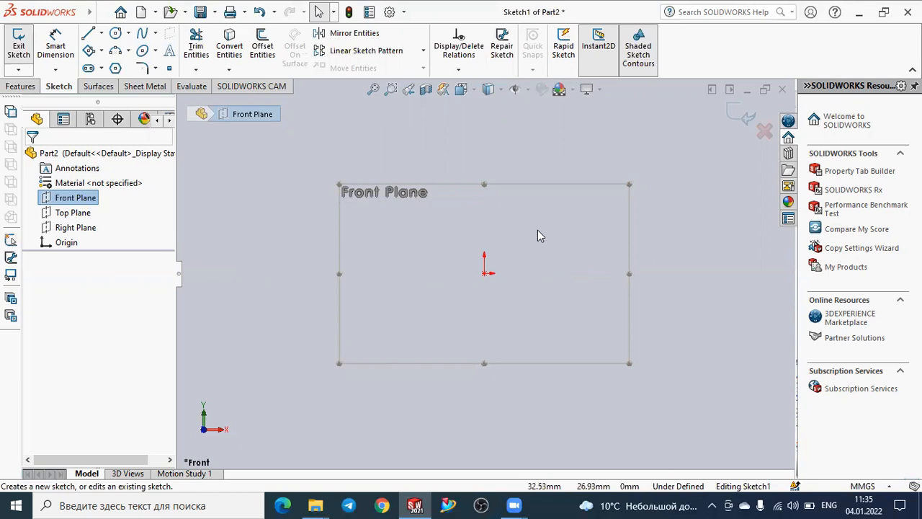
- Draw a single horizontal line above the origin, extending to both sides of it
click(87, 35)
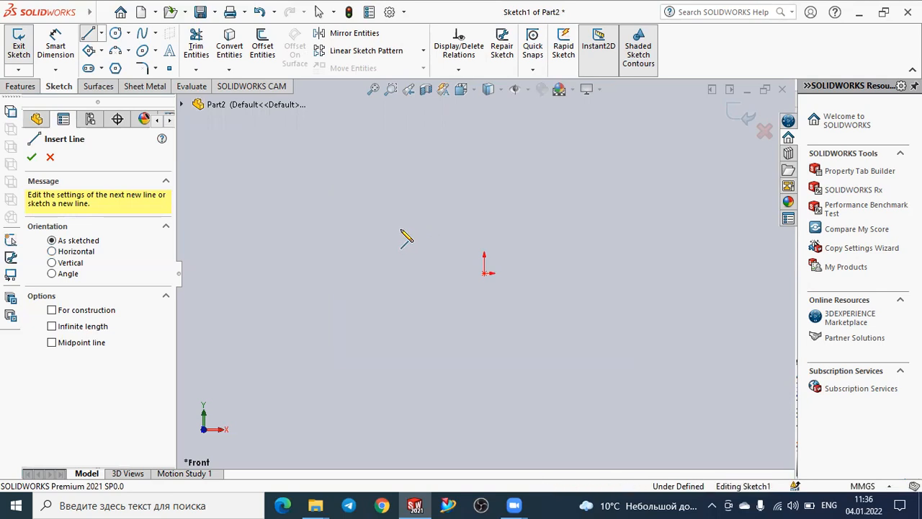
click(401, 230)
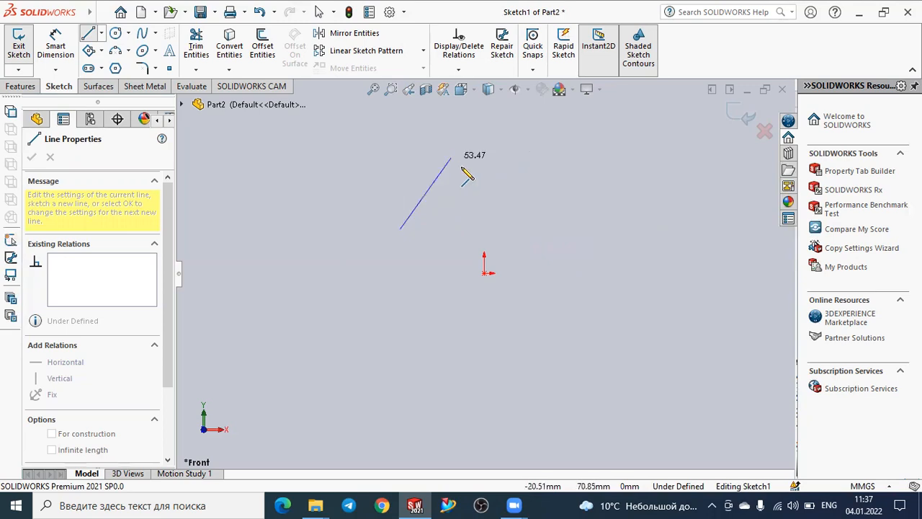
click(581, 228)
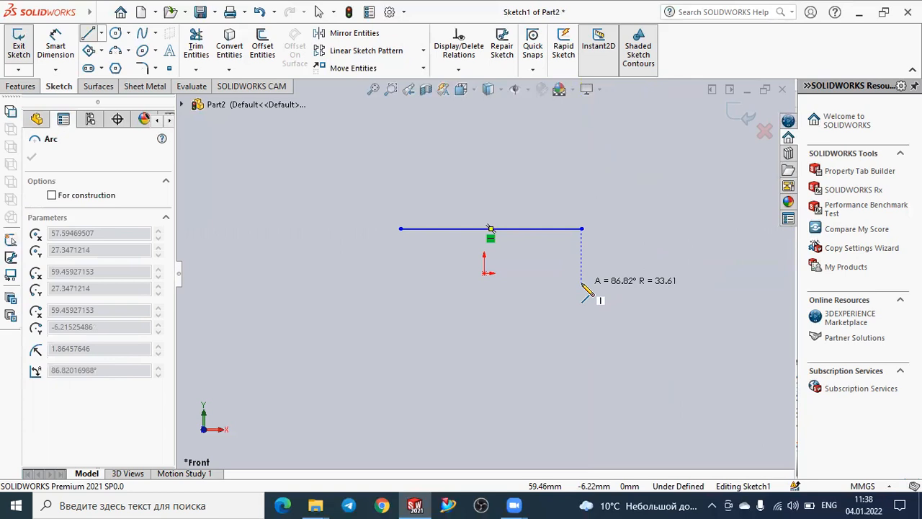
key(Escape)
key(Escape)
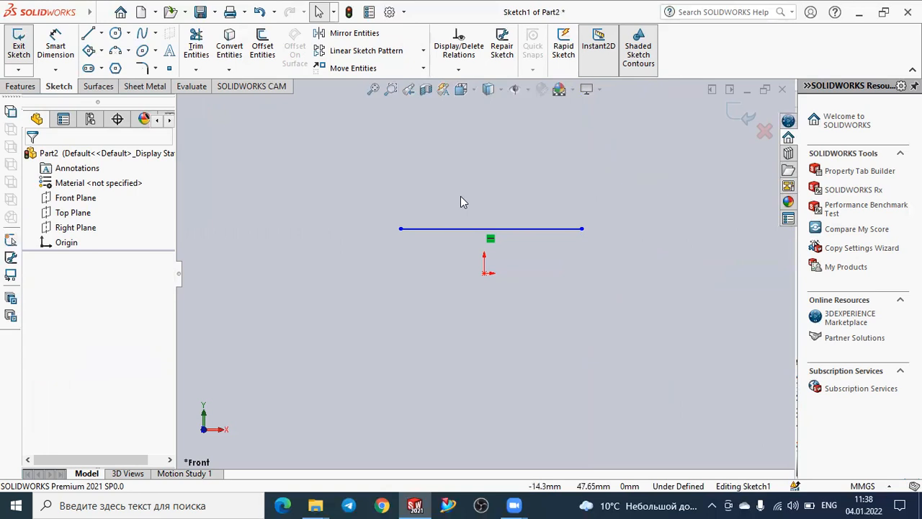
click(490, 239)
- Draw a separate vertical line about 77 mm long, upward, well to the left of the origin
click(89, 35)
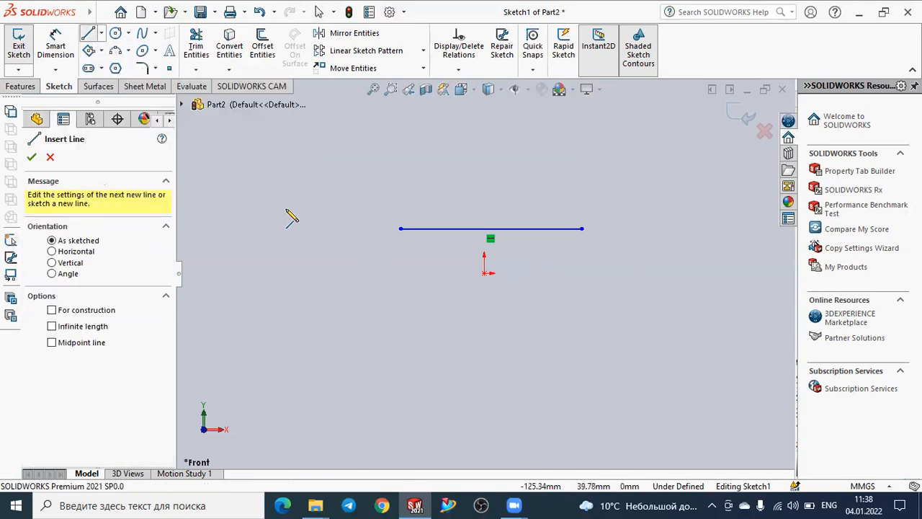
click(283, 368)
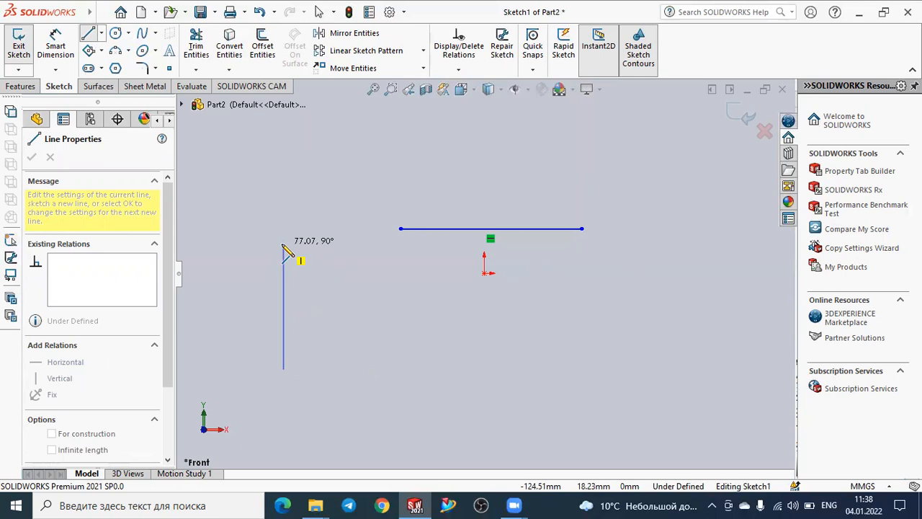
click(283, 246)
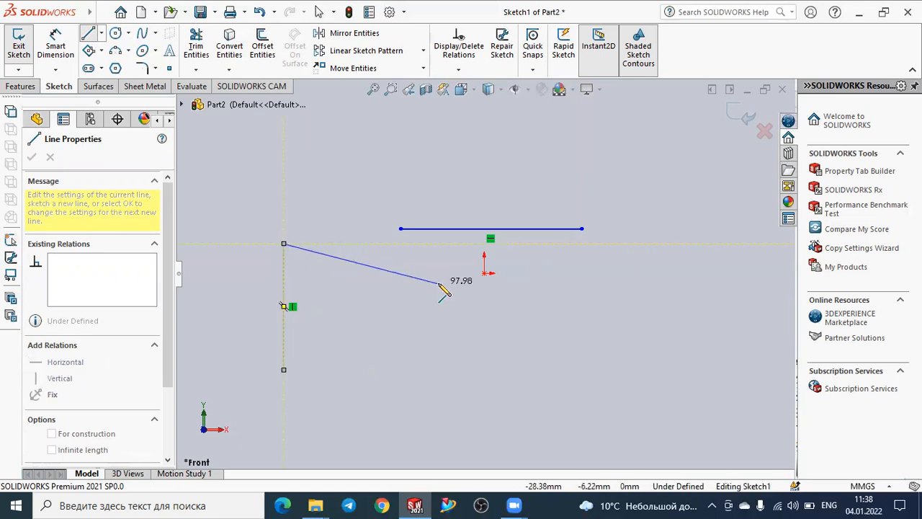
key(Escape)
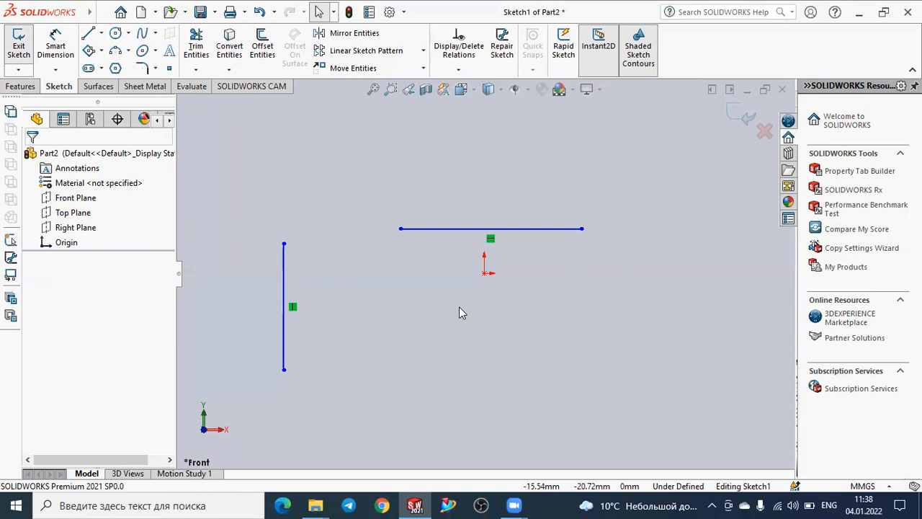
click(88, 36)
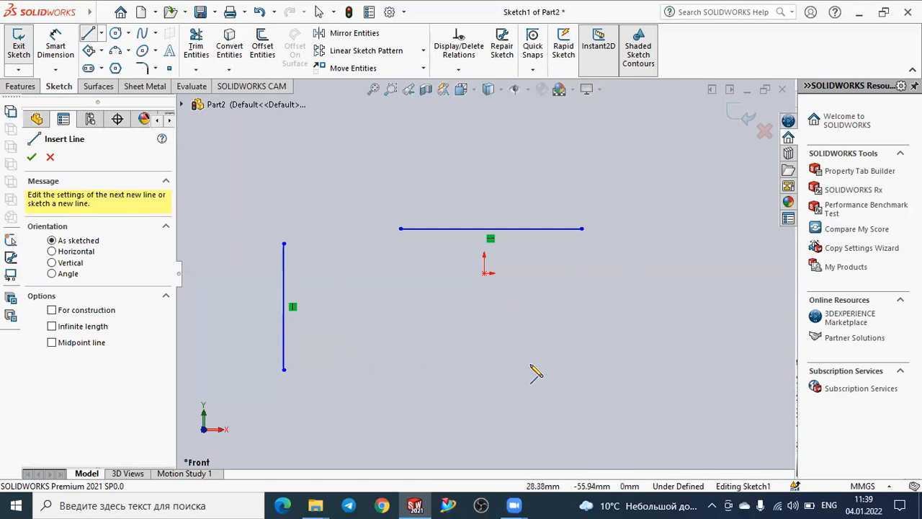
click(493, 360)
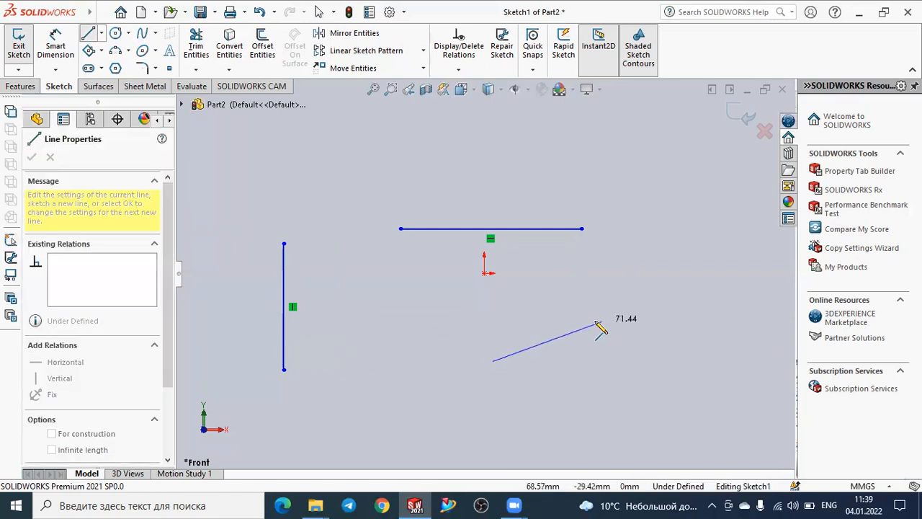
key(Escape)
key(Escape)
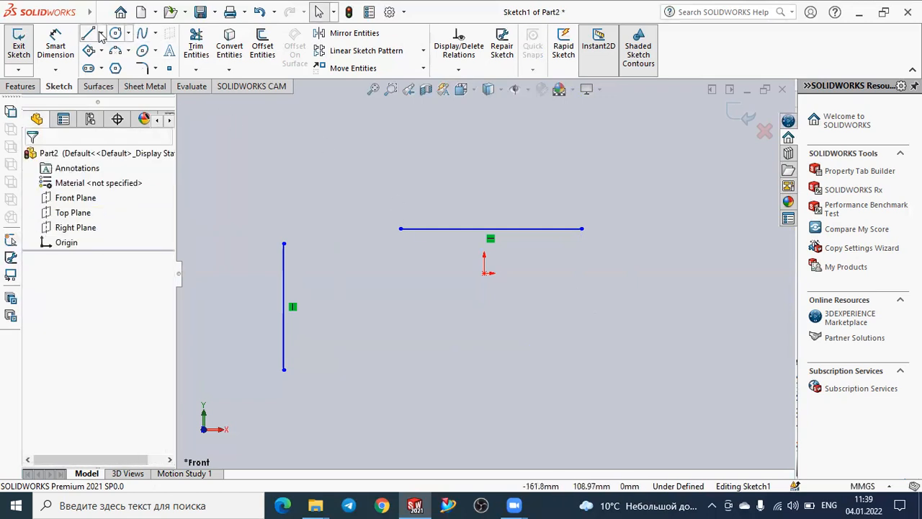
- Draw an inclined line about 86 mm long at 135°, rising to the right, below and right of the origin
click(91, 34)
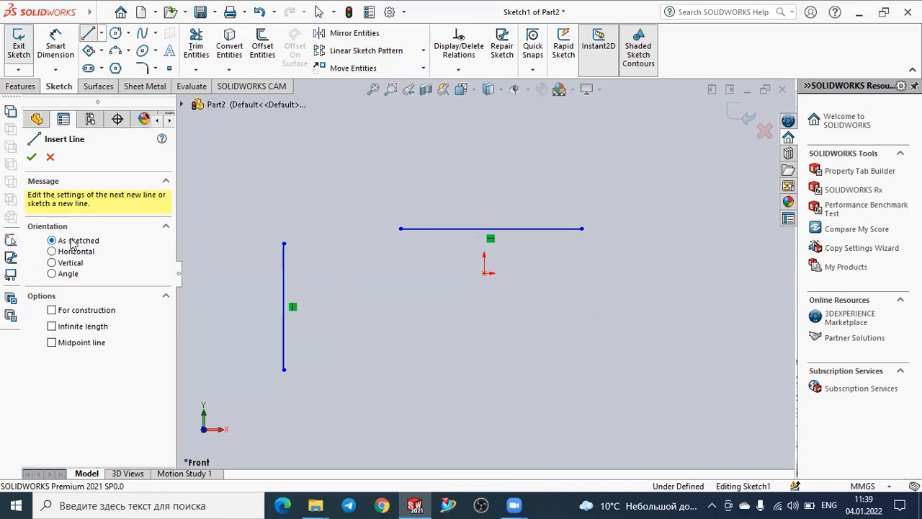
click(532, 395)
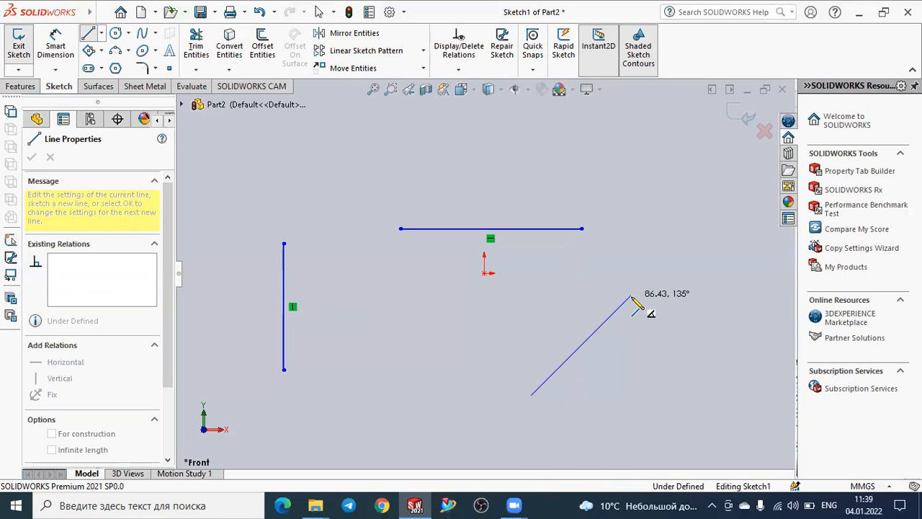
double_click(632, 297)
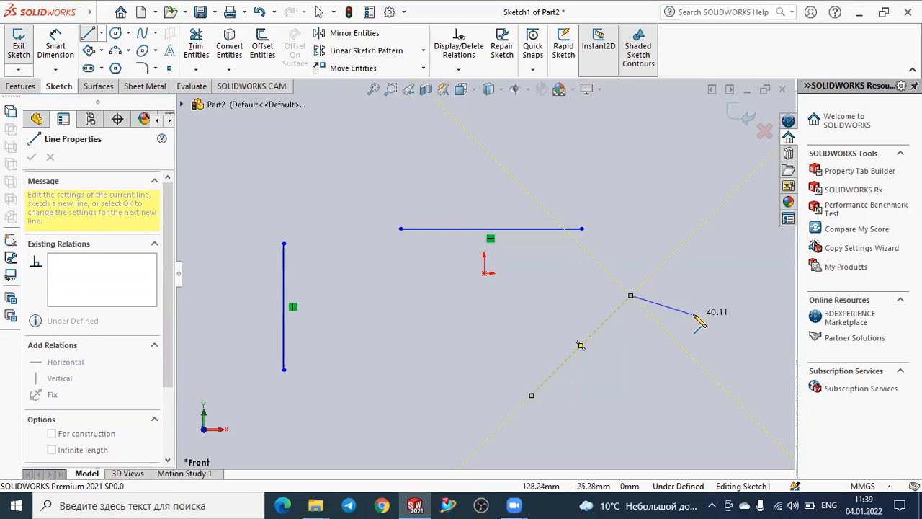
key(Escape)
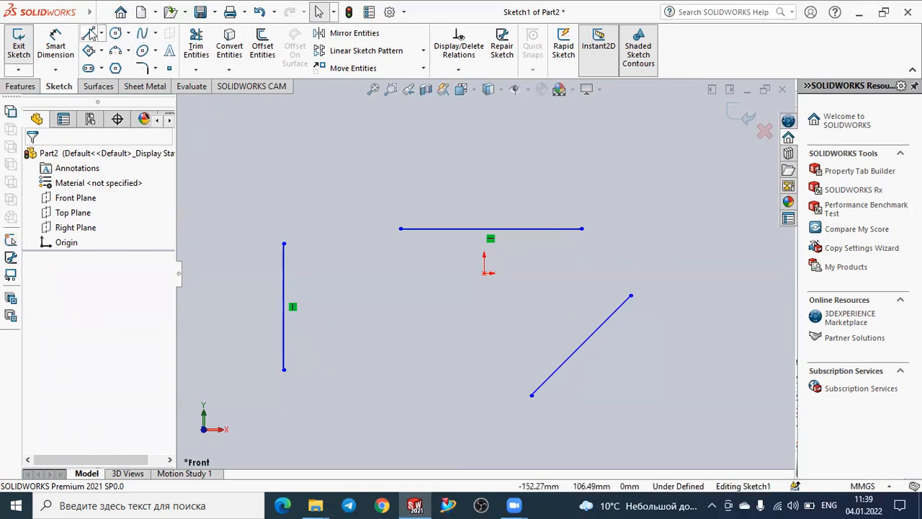
- Draw a closed quadrilateral above the horizontal line, with vertical sides about 39 mm and 26 mm, a horizontal base and a sloped top about 71 mm
click(89, 33)
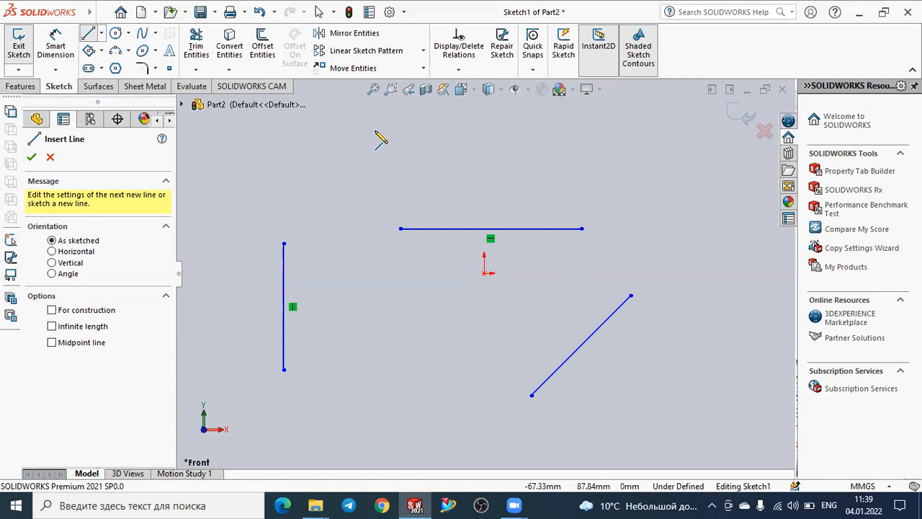
click(434, 119)
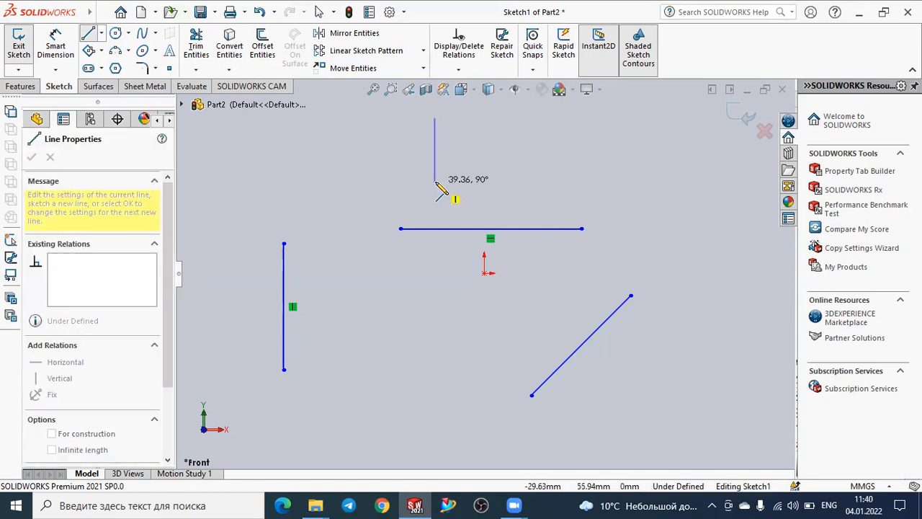
click(435, 183)
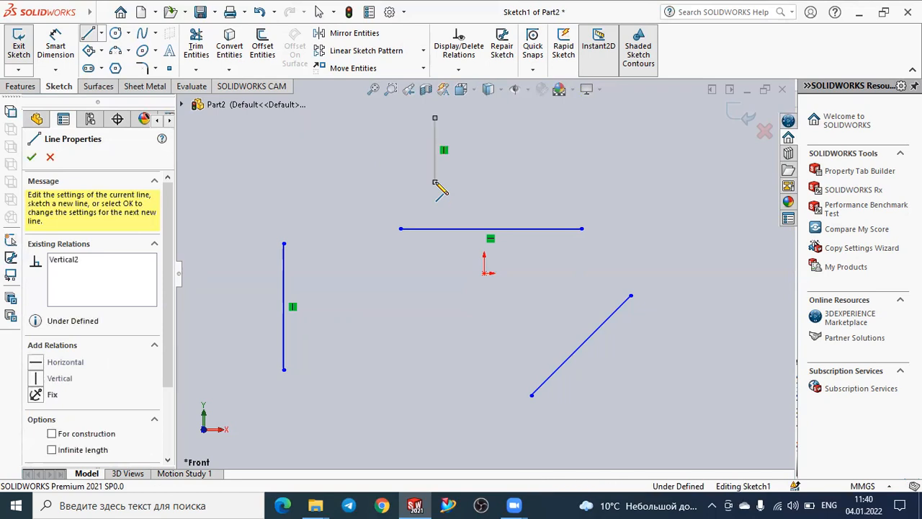
click(558, 183)
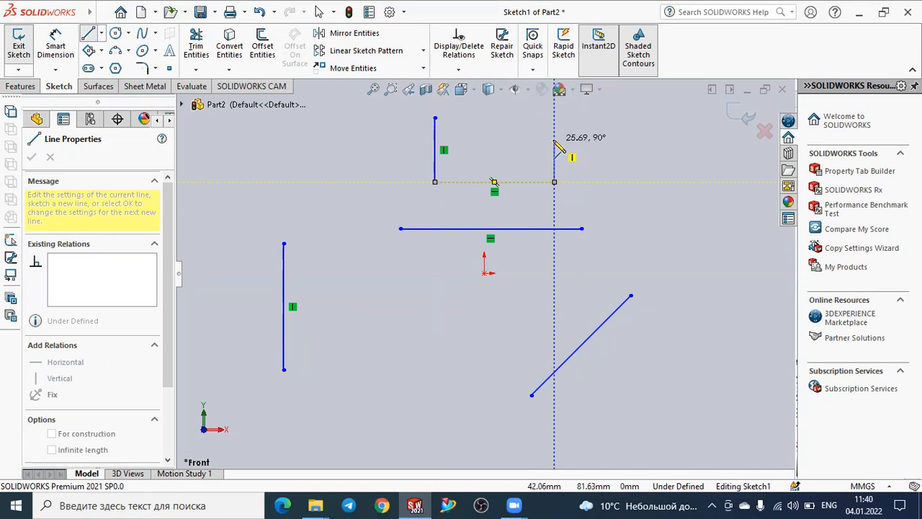
click(554, 140)
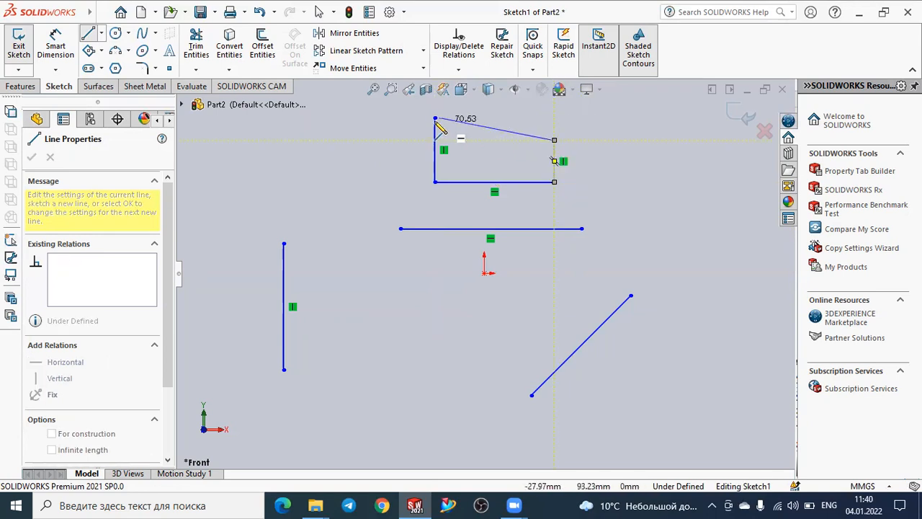
click(435, 117)
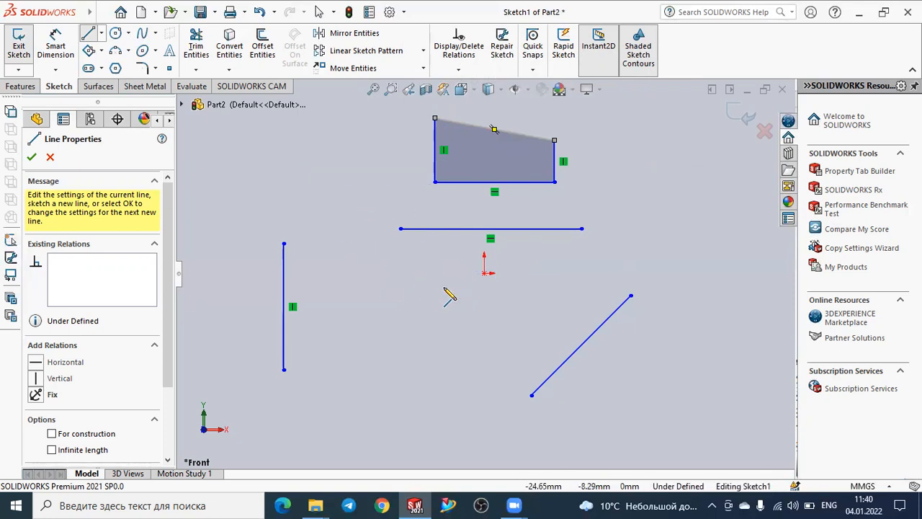
key(Escape)
- Draw a second vertical line right of the existing separate one, with both endpoints aligned level with that line's endpoints
scroll(422, 259, down, 1)
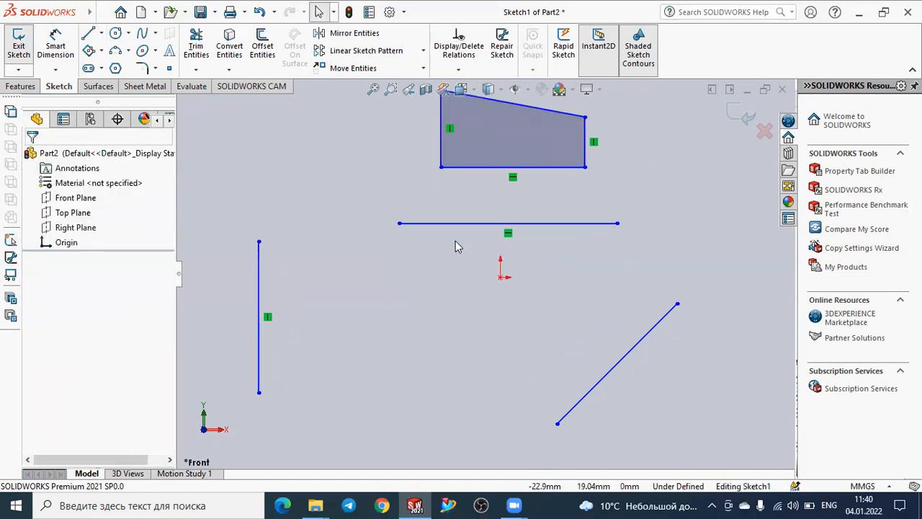
scroll(455, 241, up, 2)
scroll(531, 116, down, 1)
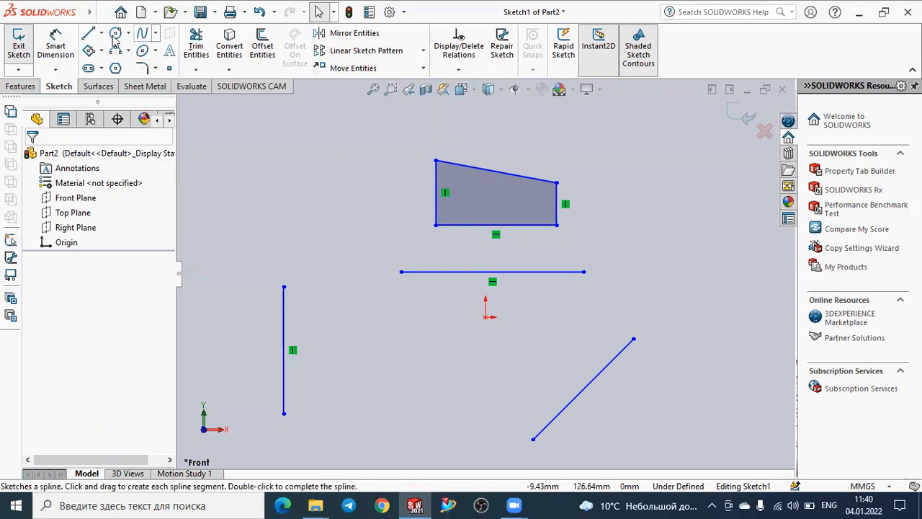
click(89, 34)
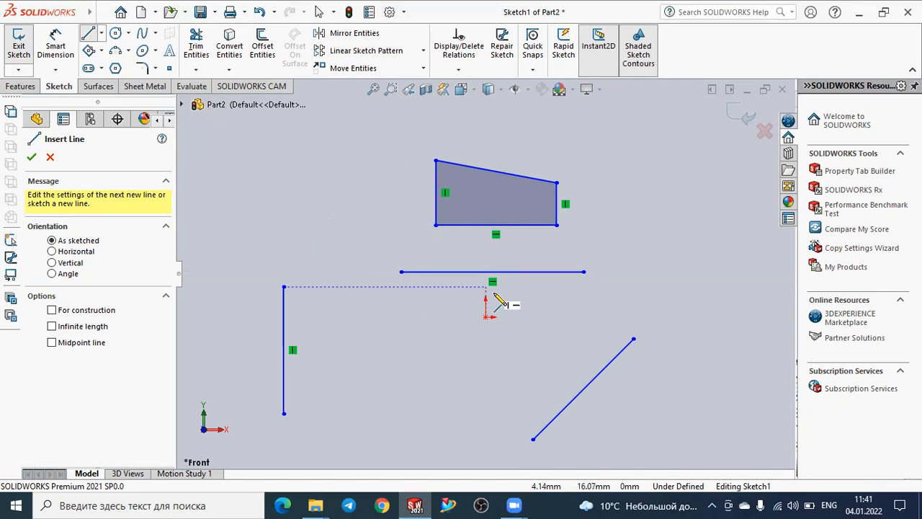
click(364, 288)
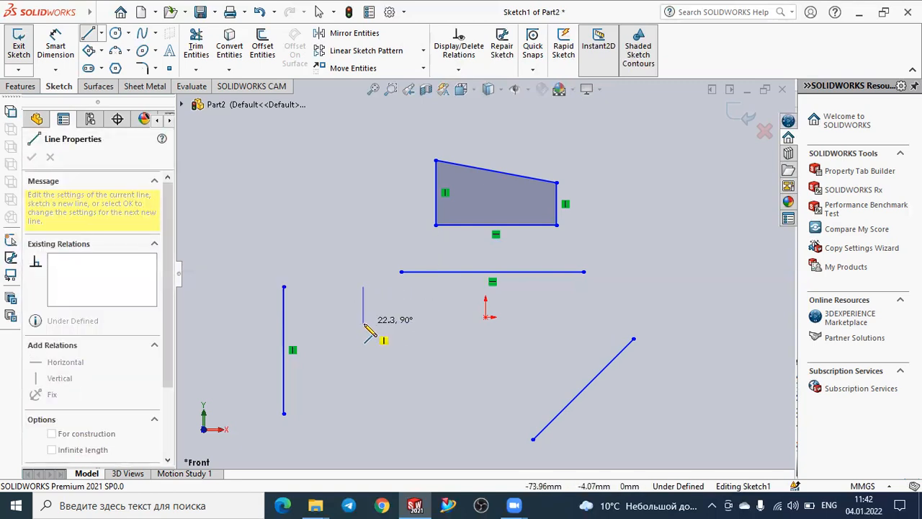
click(363, 414)
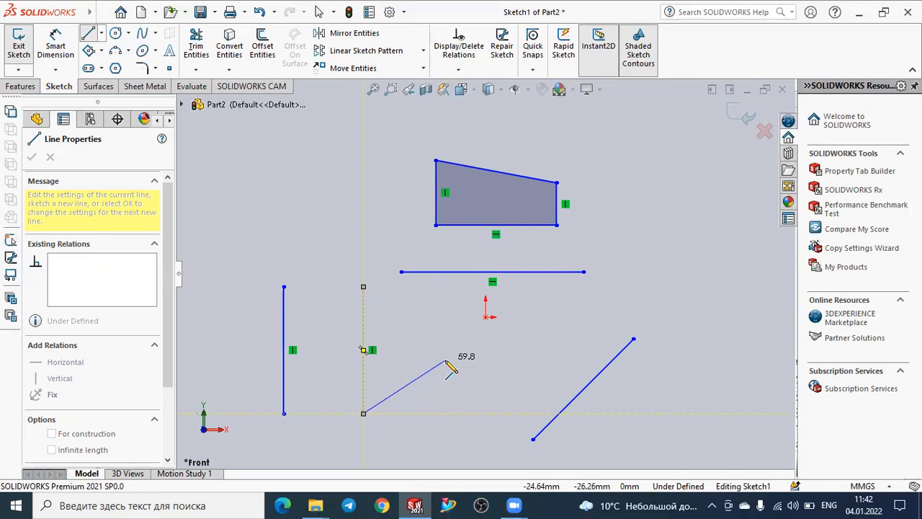
key(Escape)
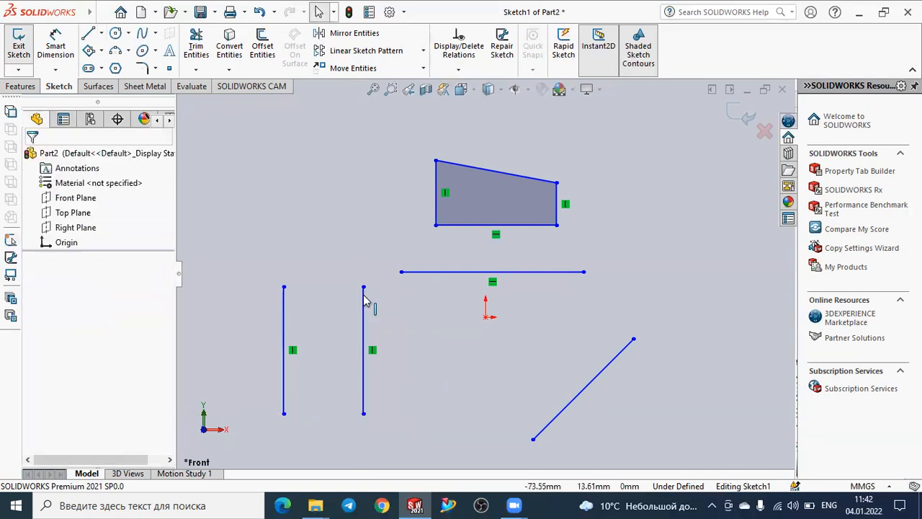
- Draw an inclined line about 41 mm long below and right of the origin, plus a perpendicular line running up-left from its lower end
click(88, 33)
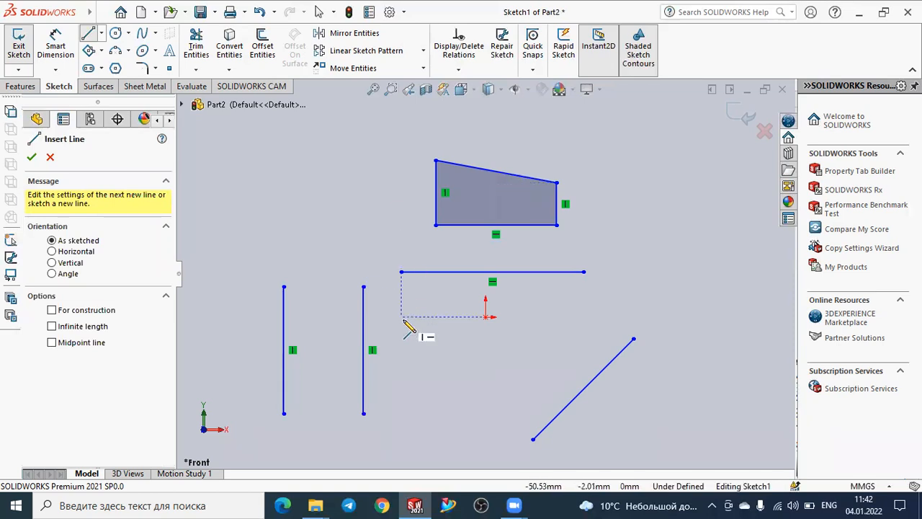
click(552, 317)
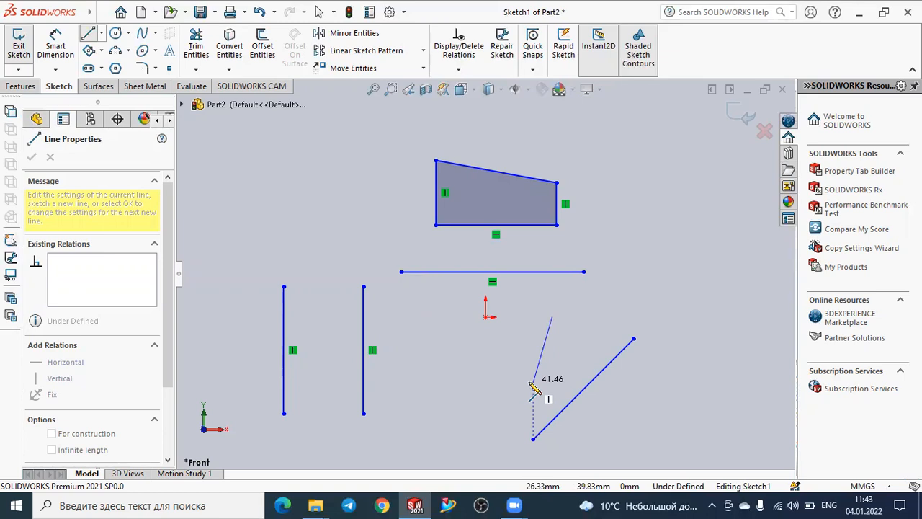
click(532, 381)
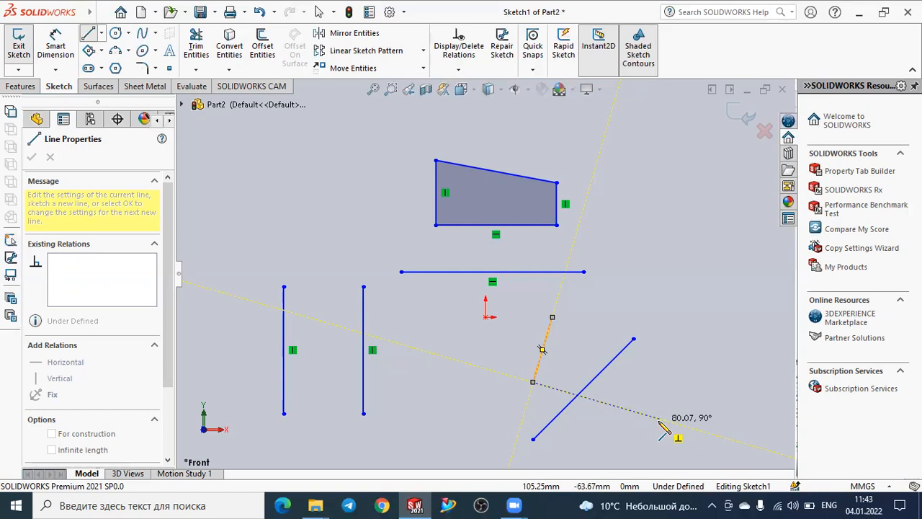
click(420, 349)
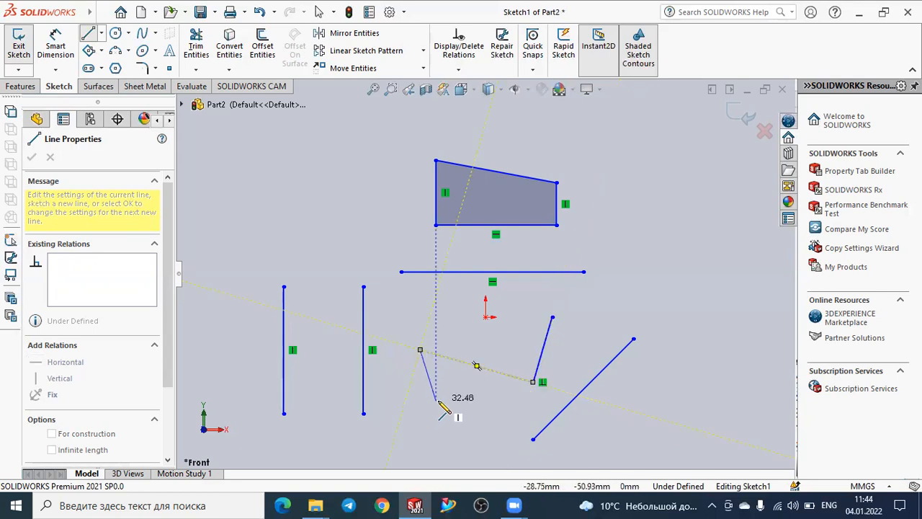
key(Escape)
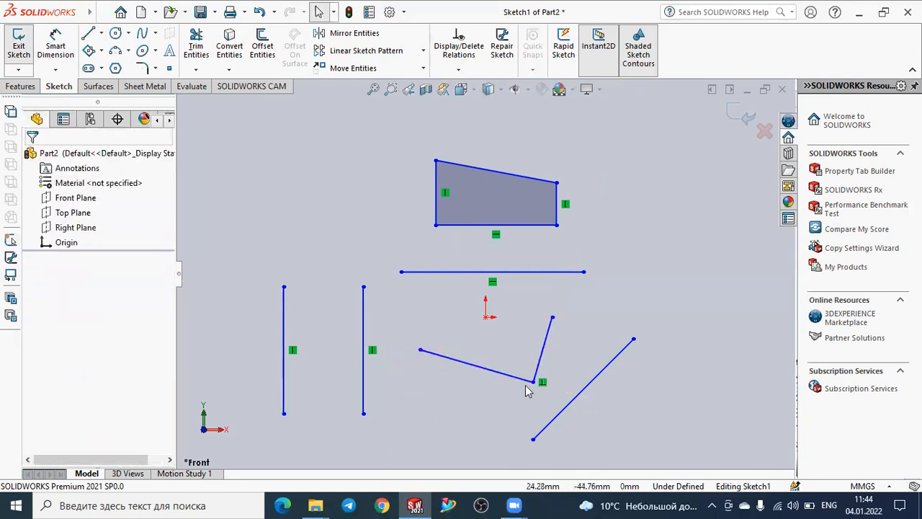
- Examine the perpendicular relation at the corner shared by the two newly drawn lines
scroll(526, 390, down, 5)
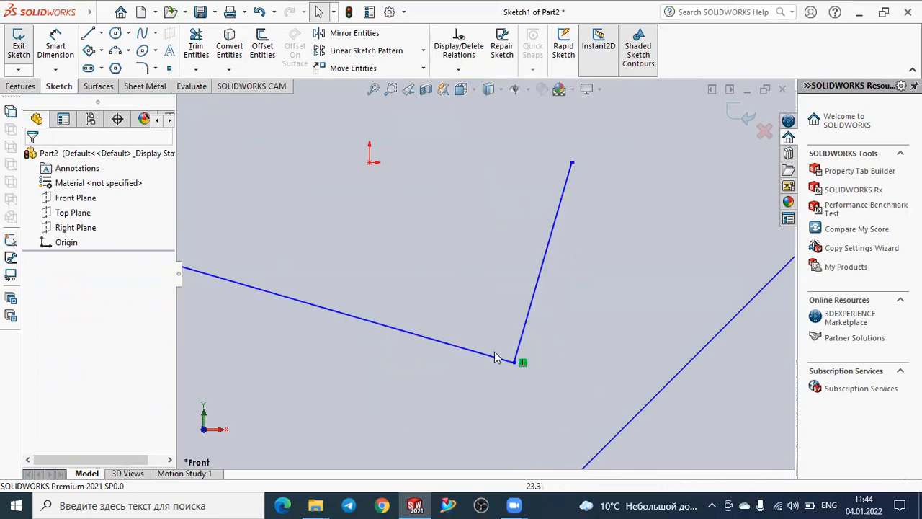
click(523, 363)
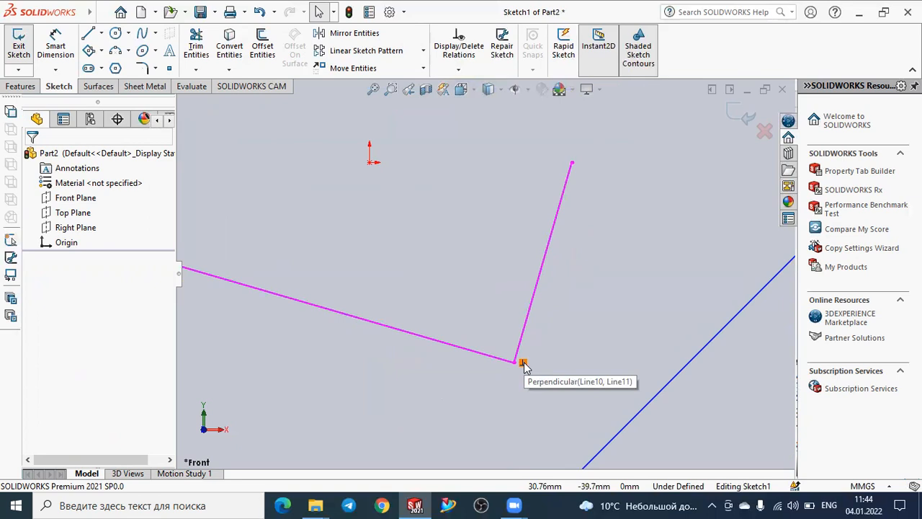
key(f)
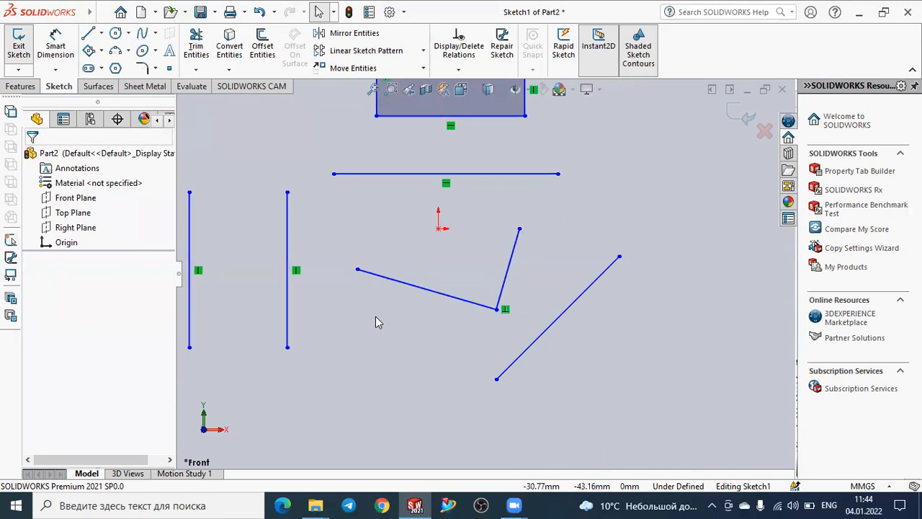
scroll(375, 317, down, 1)
scroll(376, 316, up, 2)
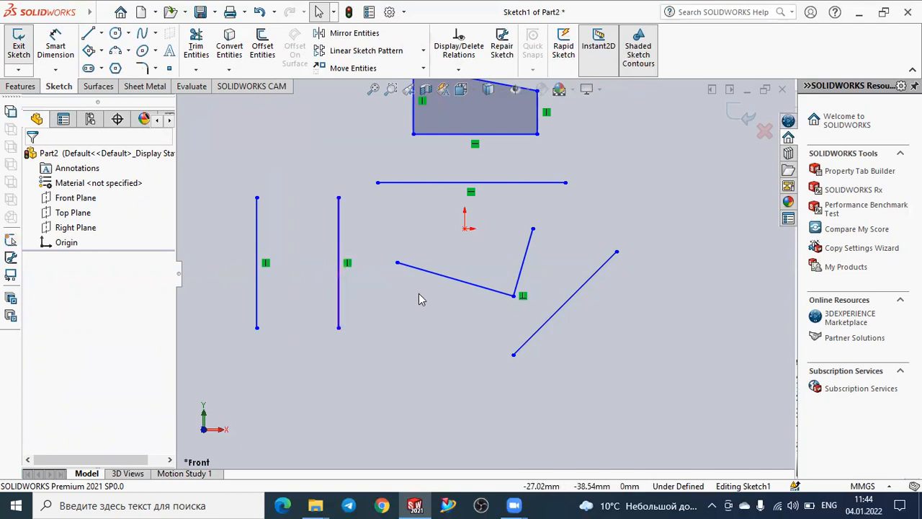
scroll(418, 293, up, 2)
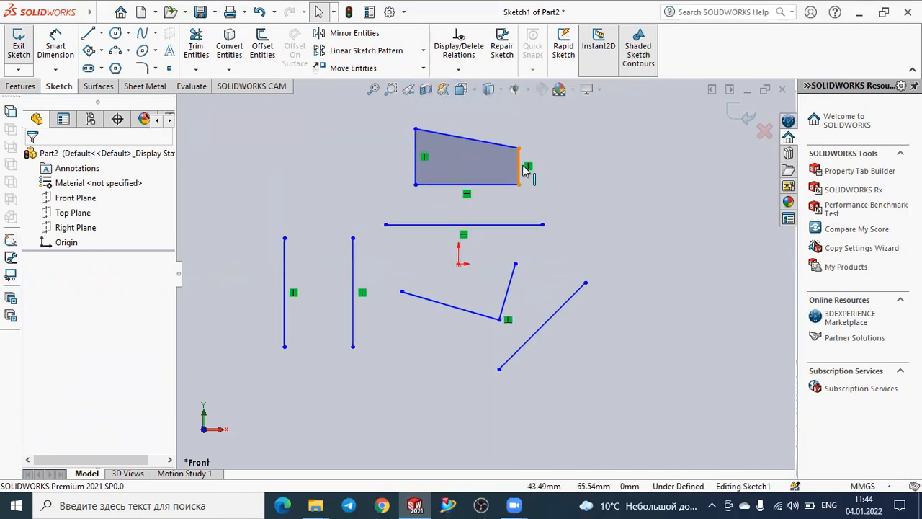
scroll(564, 176, down, 1)
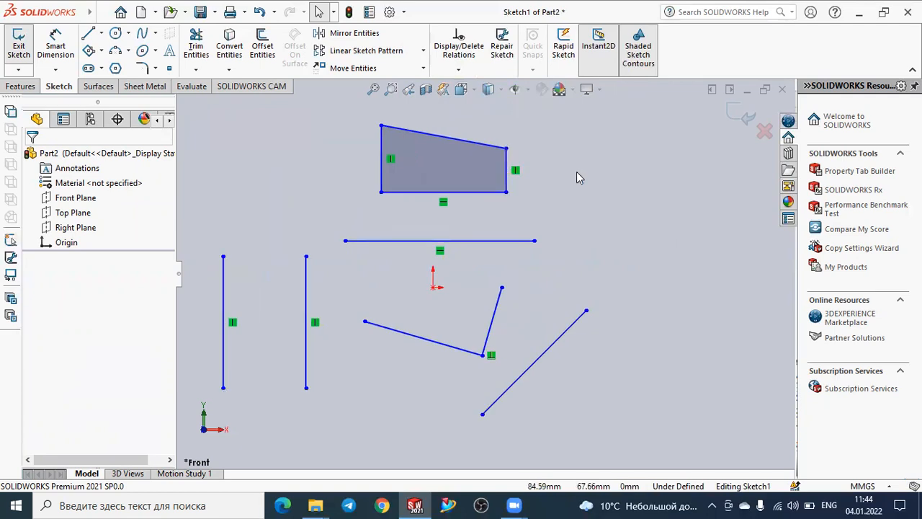
scroll(576, 176, up, 1)
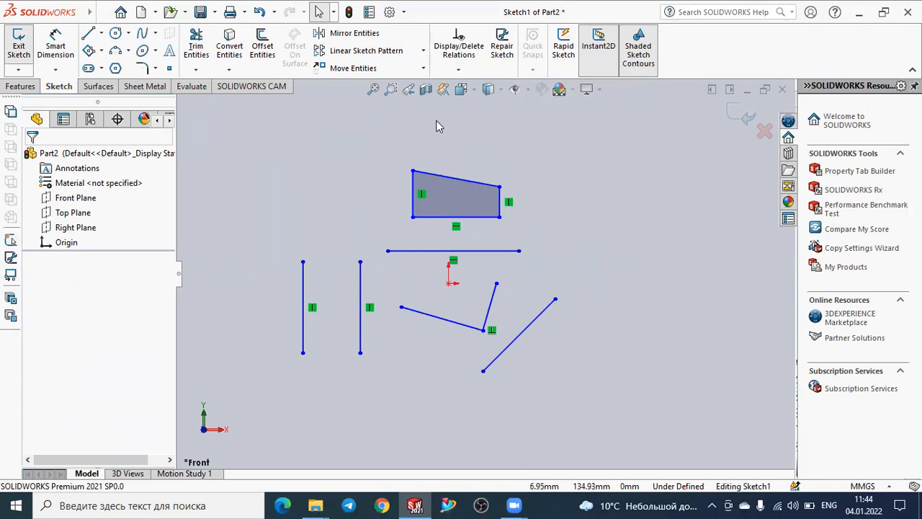
- Draw a line about 148 mm long with the Horizontal orientation option, above and left of the quadrilateral
click(90, 37)
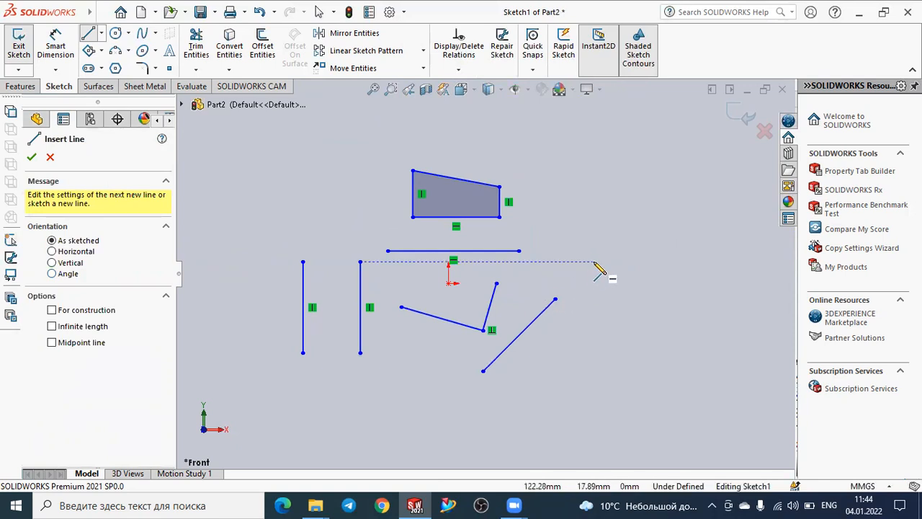
scroll(655, 239, down, 2)
scroll(655, 239, up, 4)
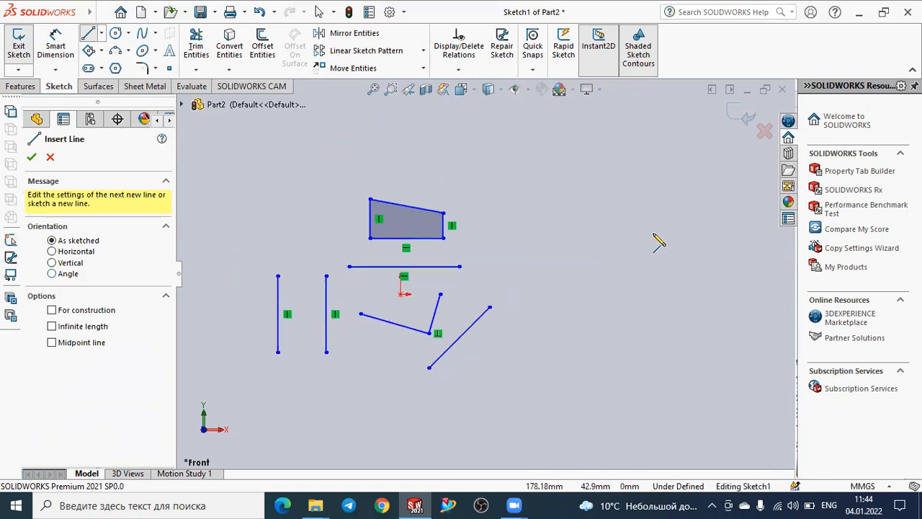
scroll(248, 175, down, 3)
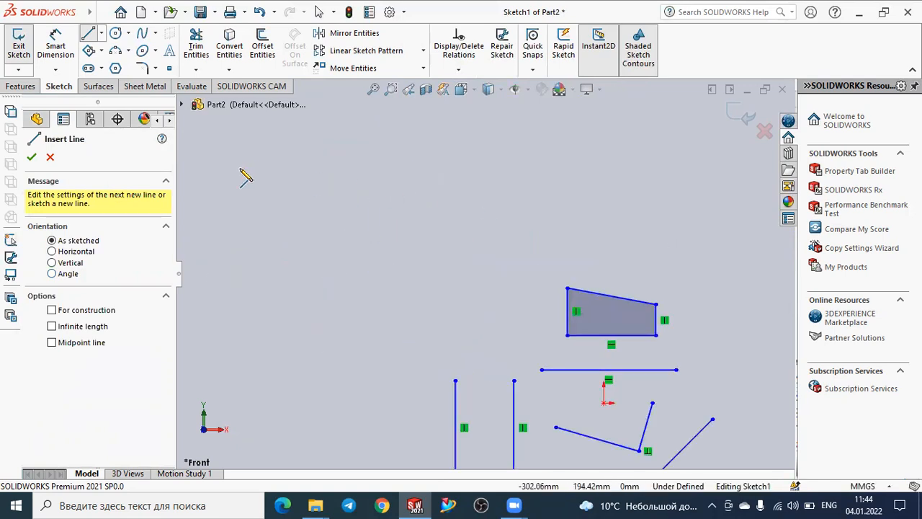
click(53, 252)
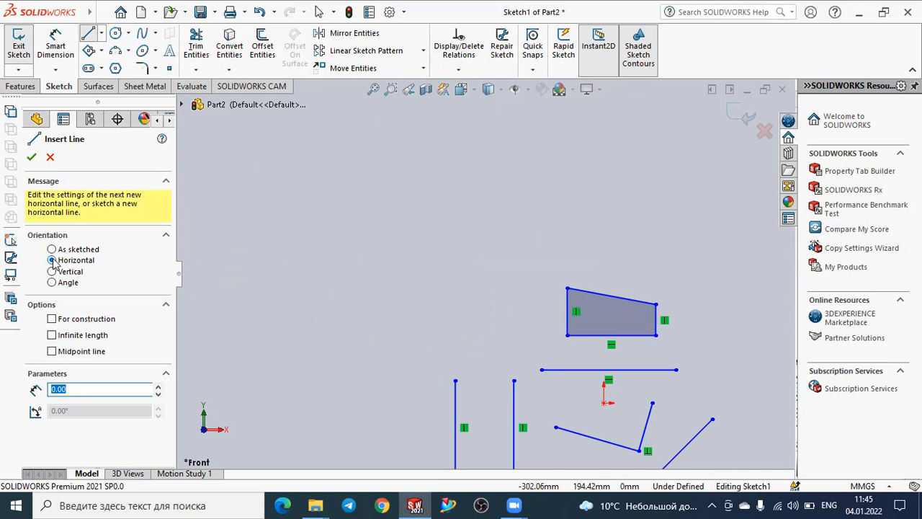
click(313, 228)
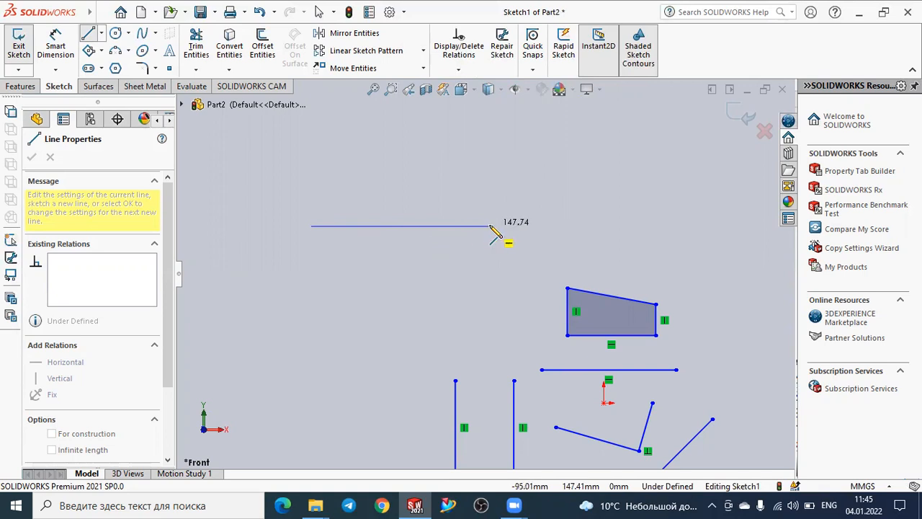
double_click(489, 226)
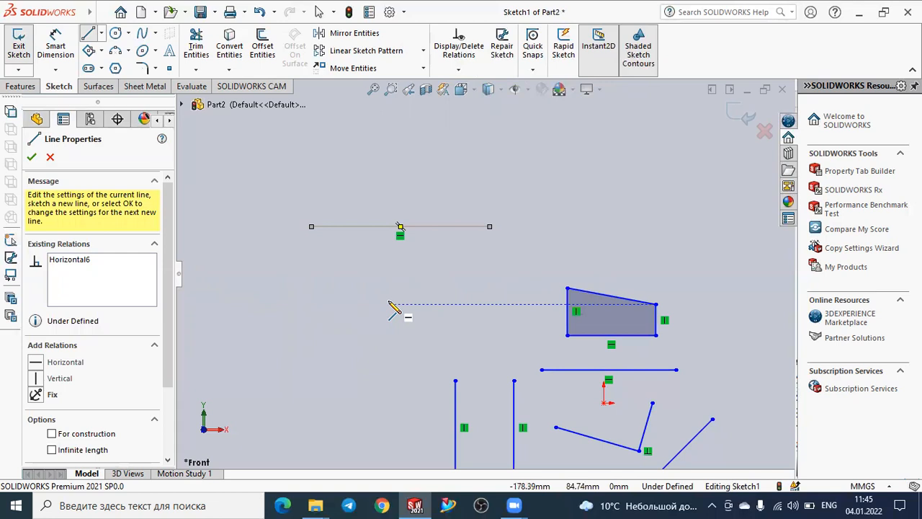
key(Escape)
key(Escape)
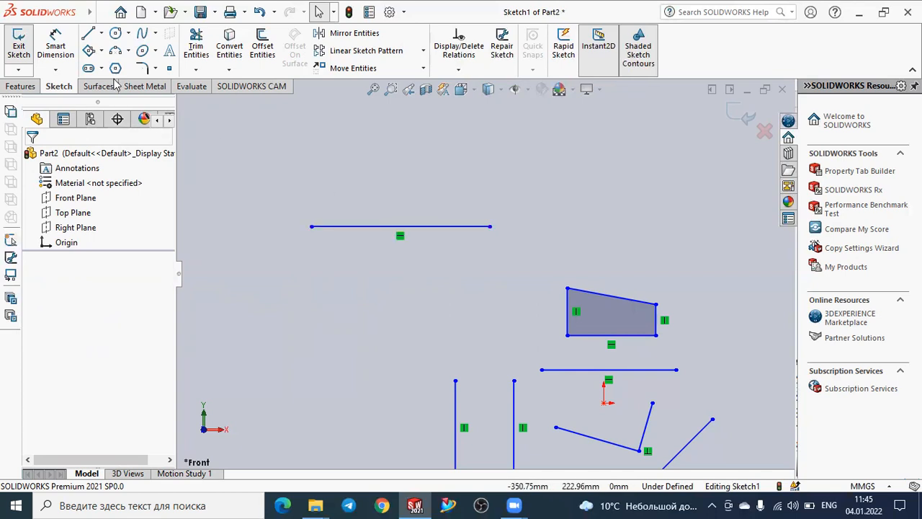
- Draw a line about 82 mm long with the Vertical orientation option, above the quadrilateral and aligned with its upper-right corner
click(88, 35)
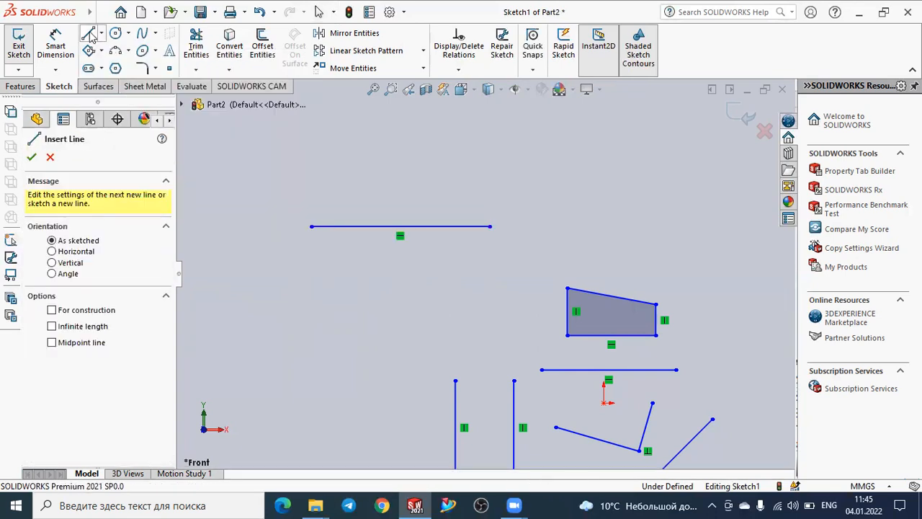
click(52, 263)
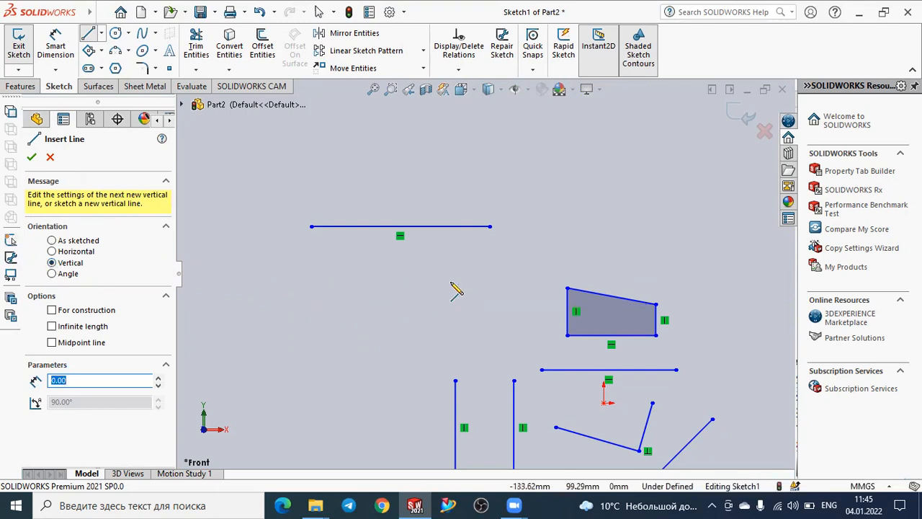
click(657, 263)
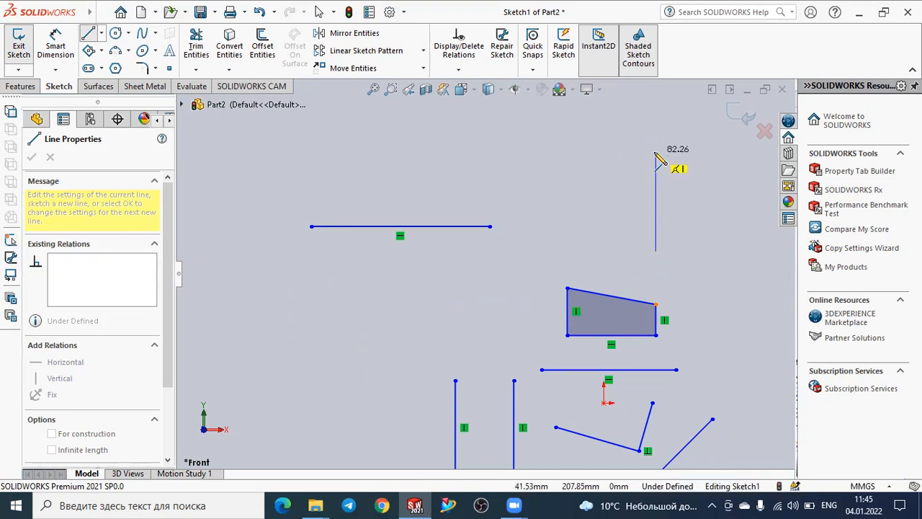
click(656, 153)
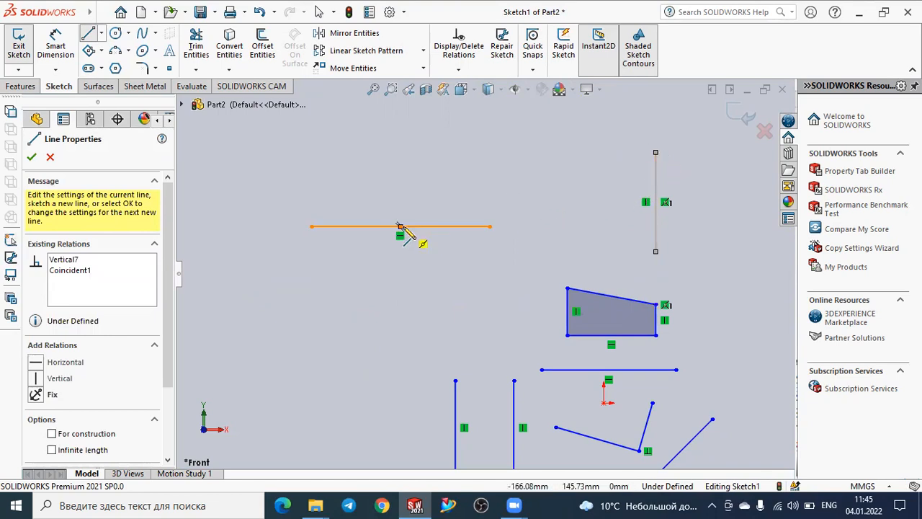
key(Escape)
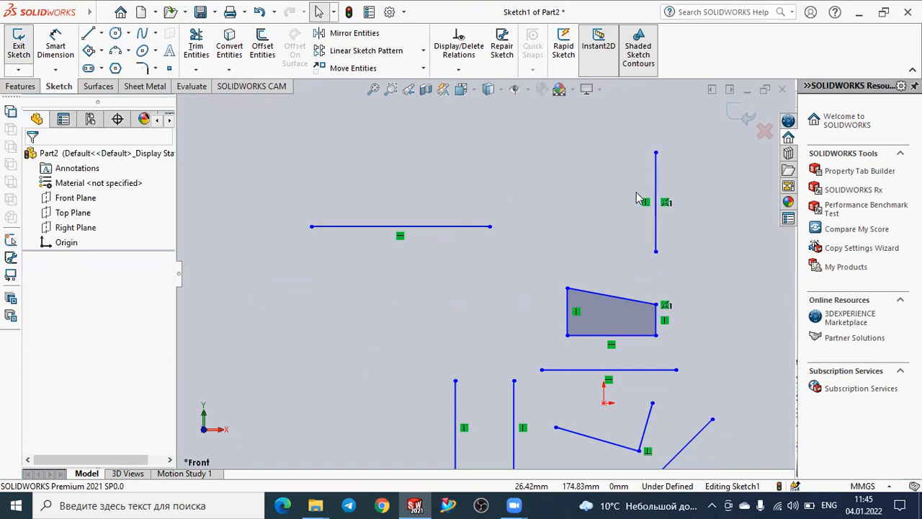
- Draw a gently inclined line rising to the right with the Angle orientation option, above the long upper horizontal line
click(88, 33)
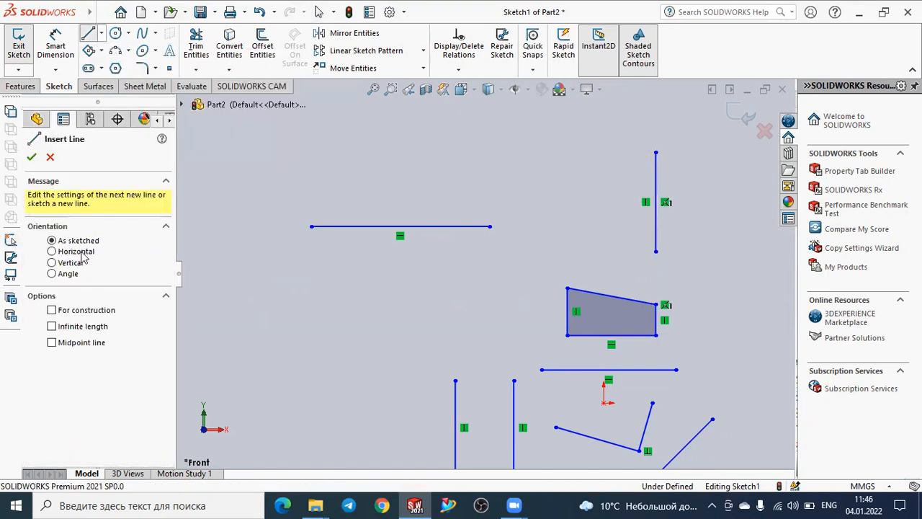
click(52, 275)
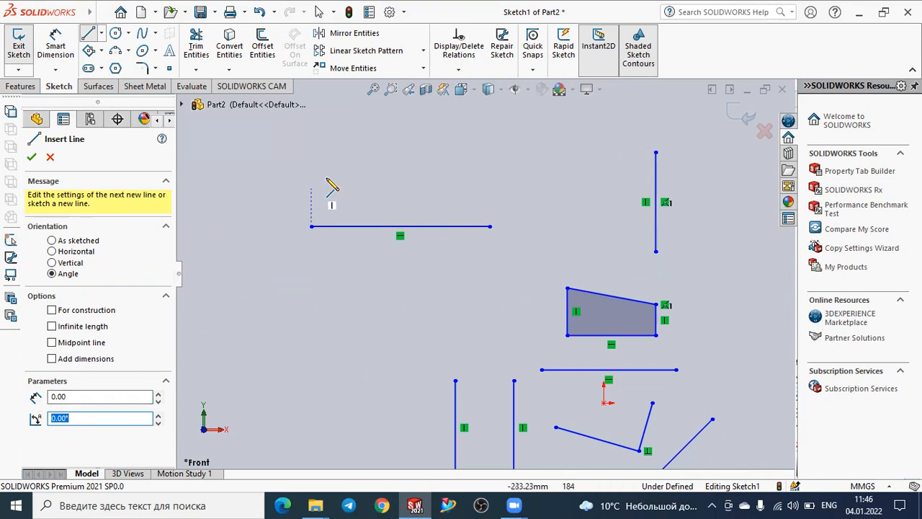
click(342, 152)
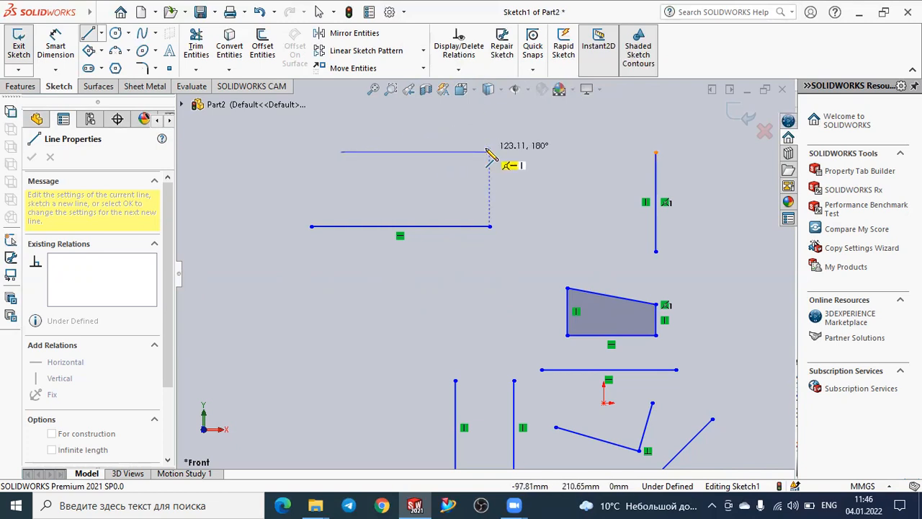
click(466, 118)
key(Escape)
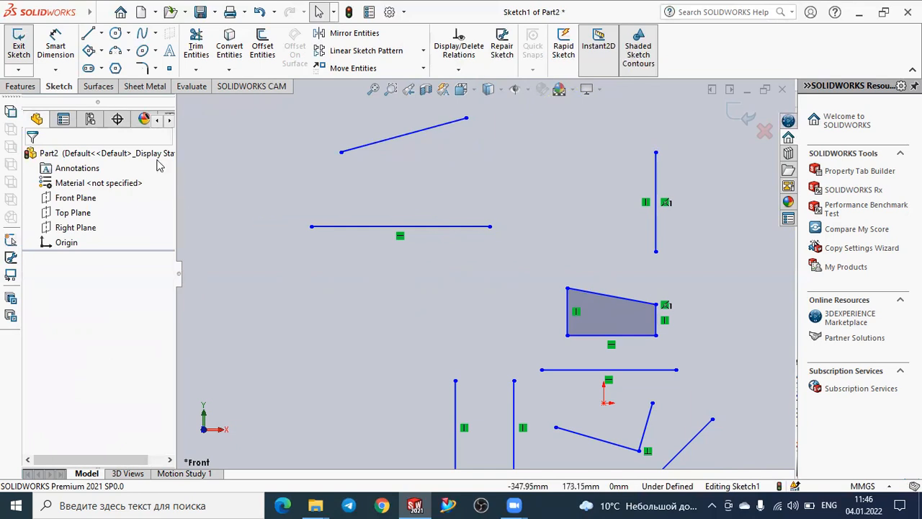
- Draw a regular horizontal line about 141 mm long with the As sketched orientation, at the far upper left of the sketch
click(85, 35)
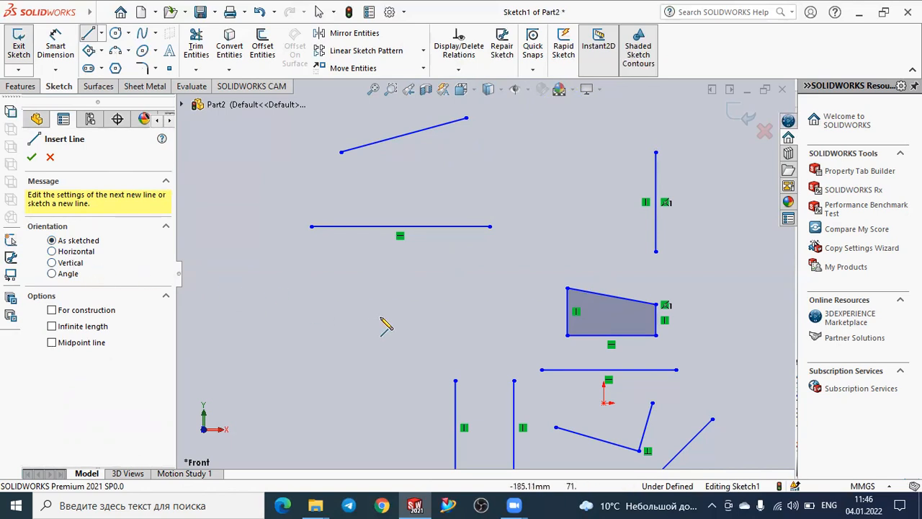
scroll(405, 324, down, 5)
scroll(405, 324, up, 8)
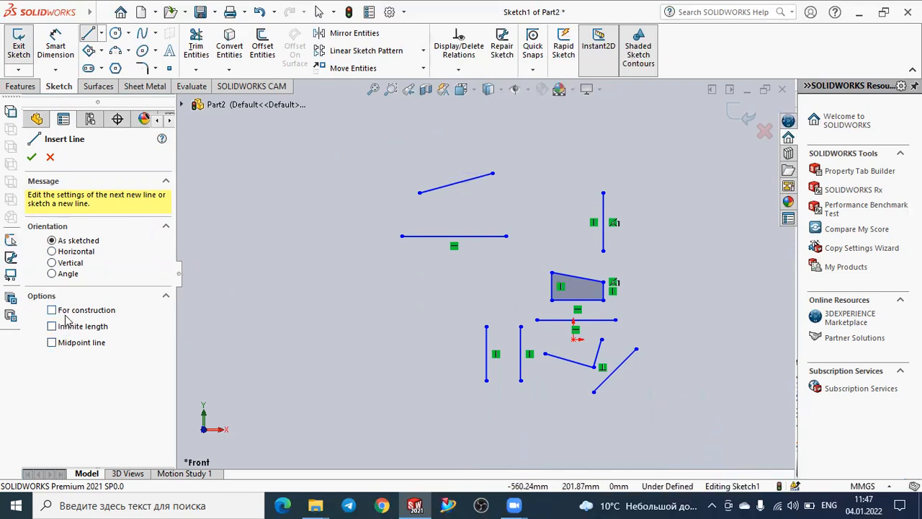
click(245, 161)
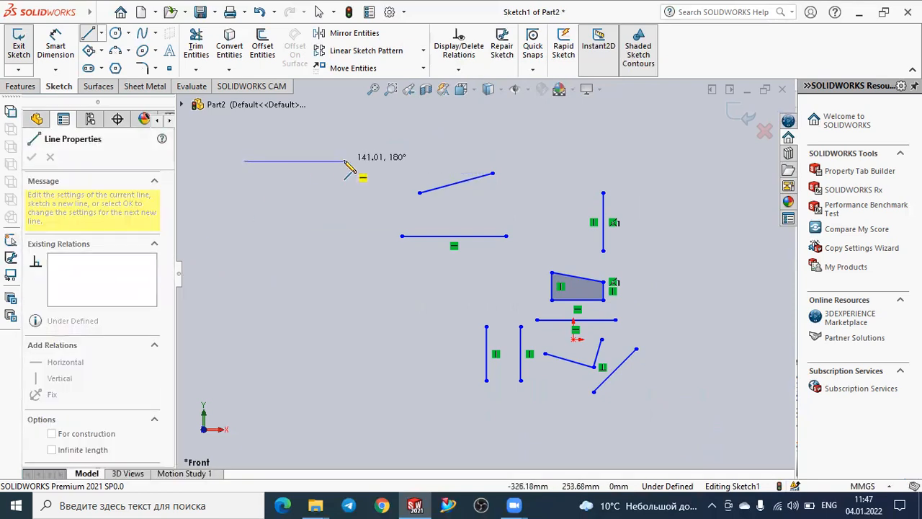
click(344, 161)
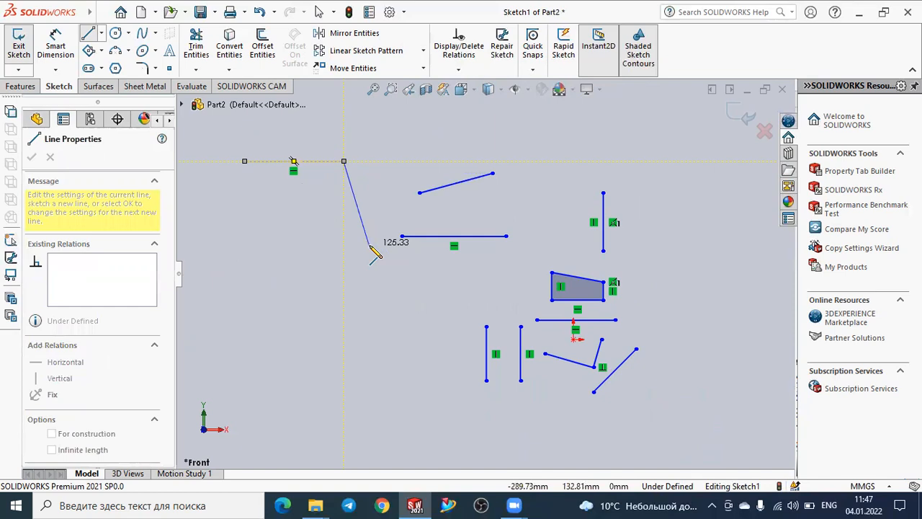
key(Escape)
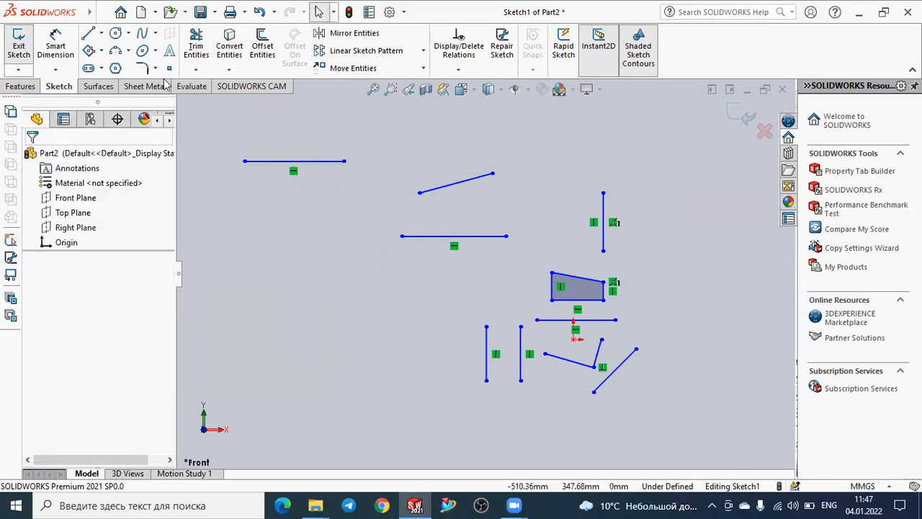
- Draw a horizontal construction line about 201 mm long below the far upper-left line, level with the quadrilateral's upper-right corner
click(101, 33)
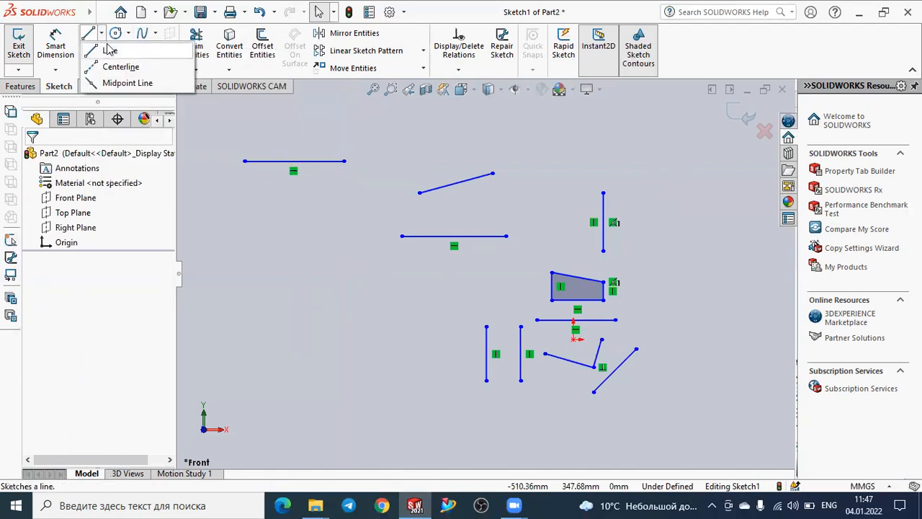
click(110, 49)
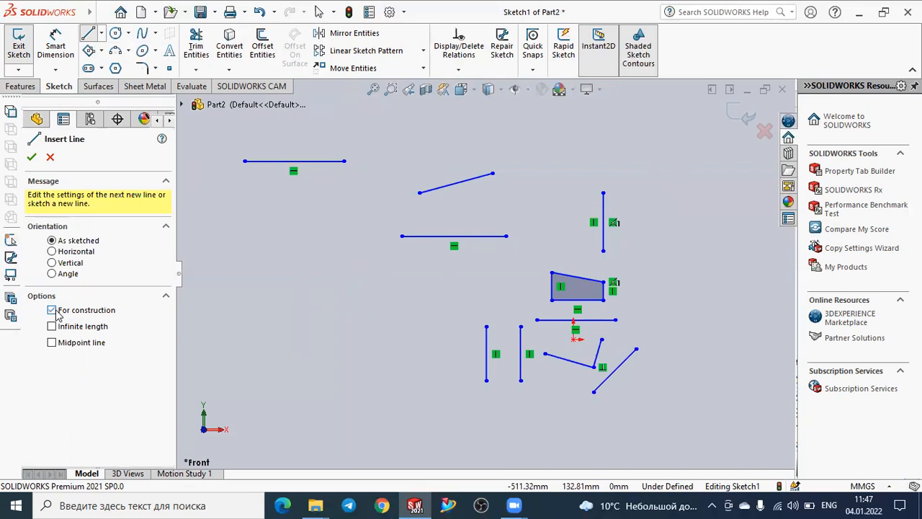
click(251, 282)
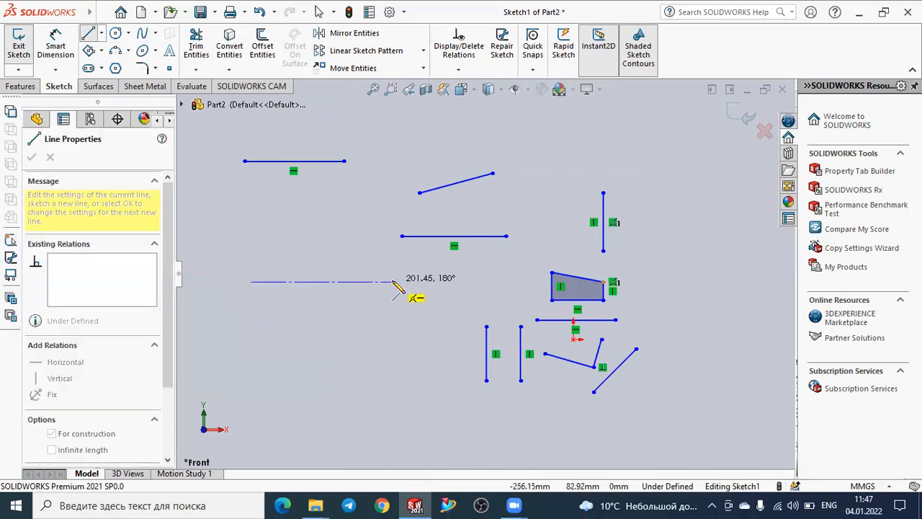
click(393, 282)
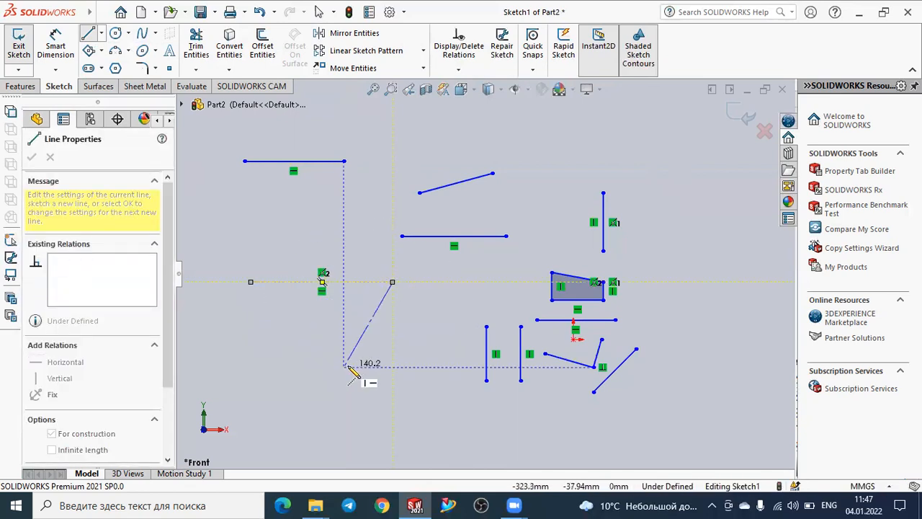
key(Escape)
key(Escape)
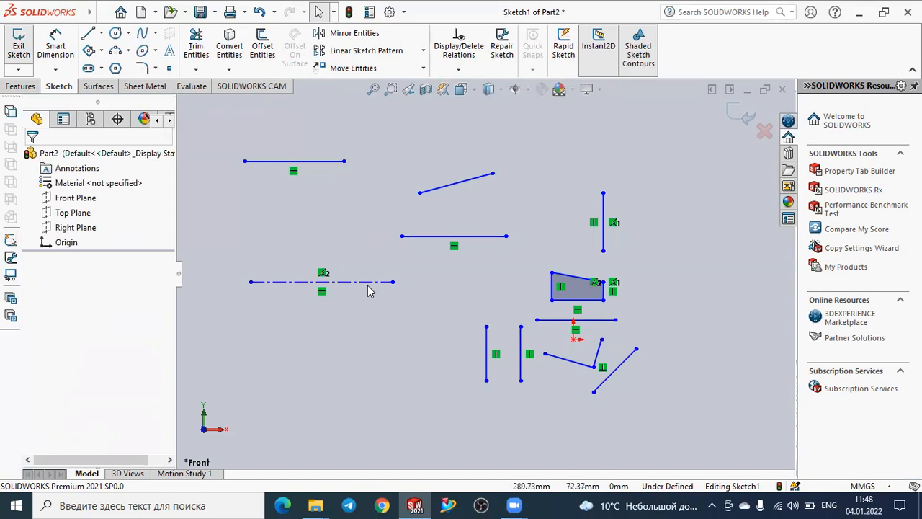
- Draw a horizontal infinite-length line, not for construction, level with the upper end of the diagonal line near the origin
click(103, 33)
click(110, 51)
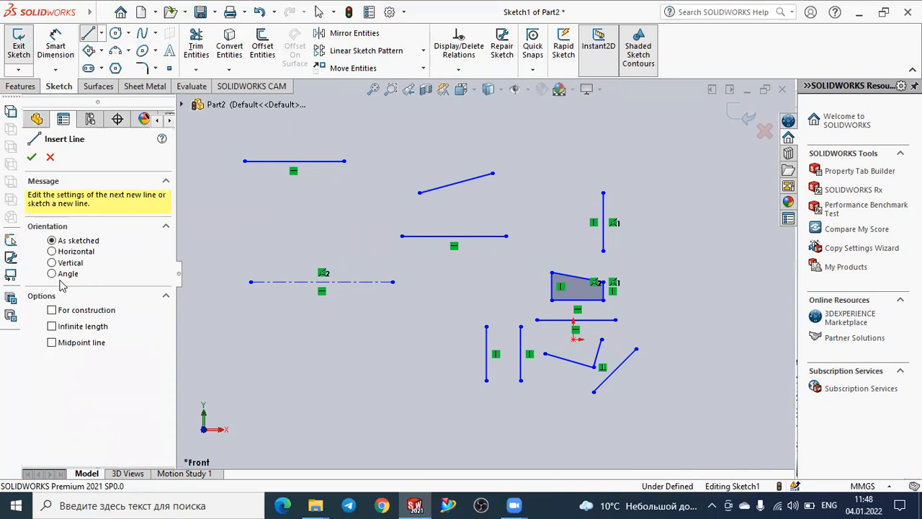
click(52, 311)
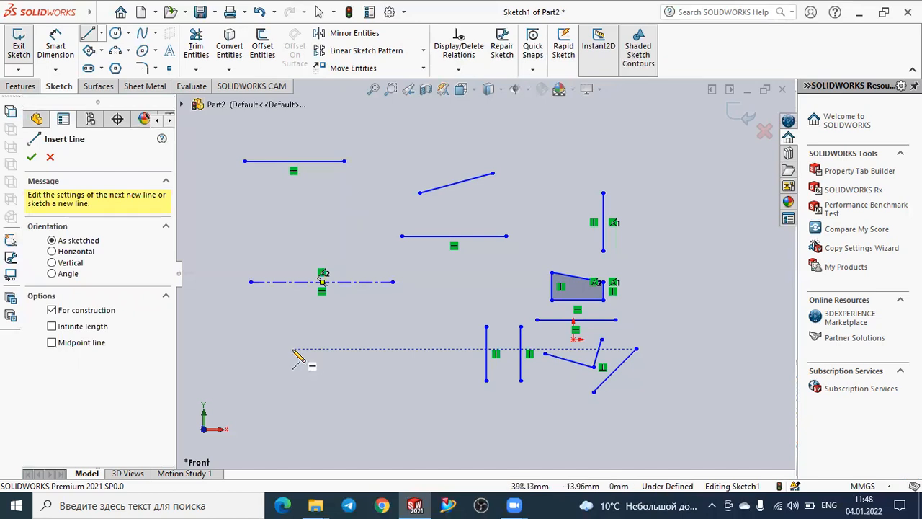
click(64, 329)
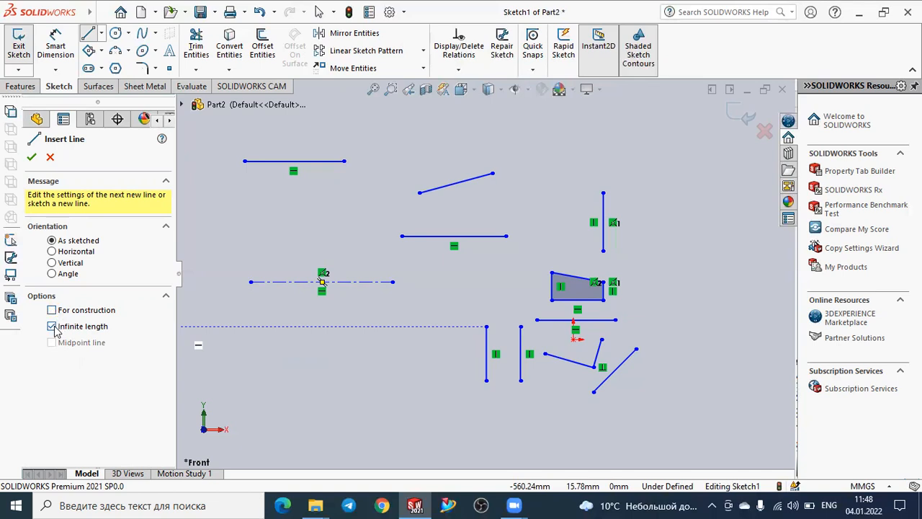
click(317, 348)
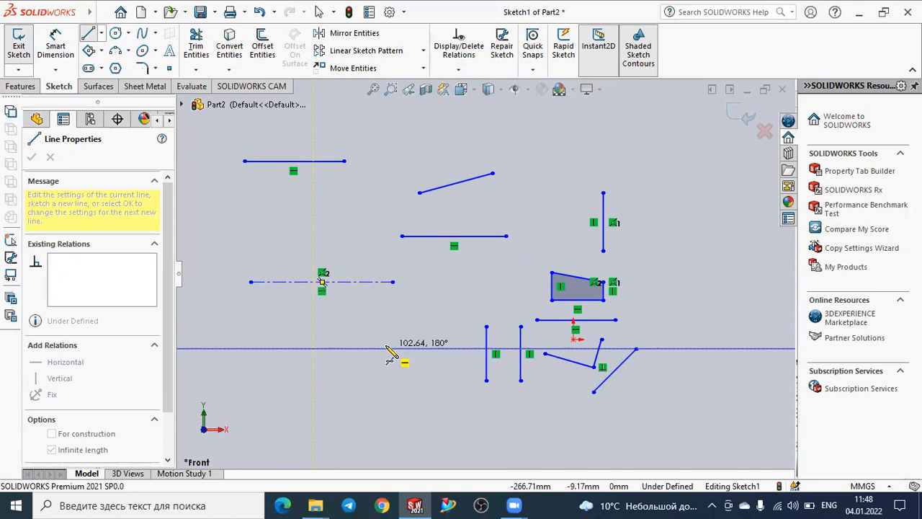
click(388, 350)
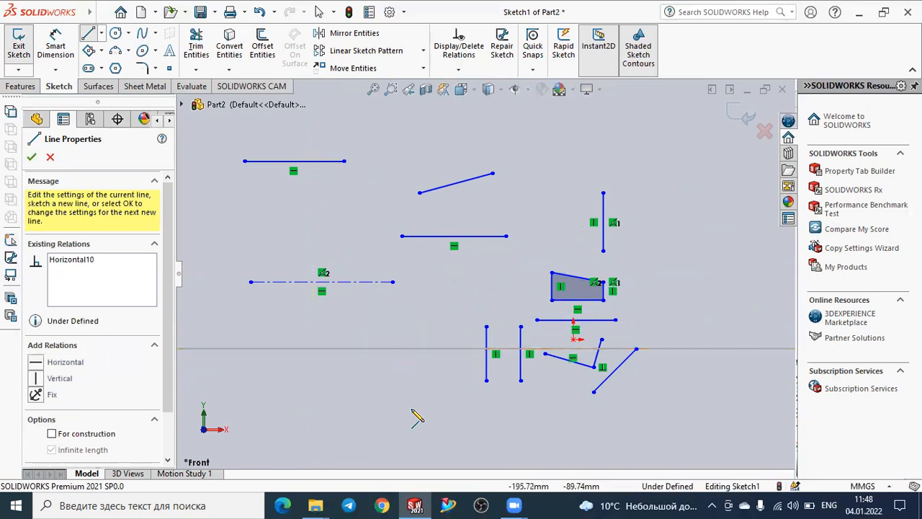
key(Escape)
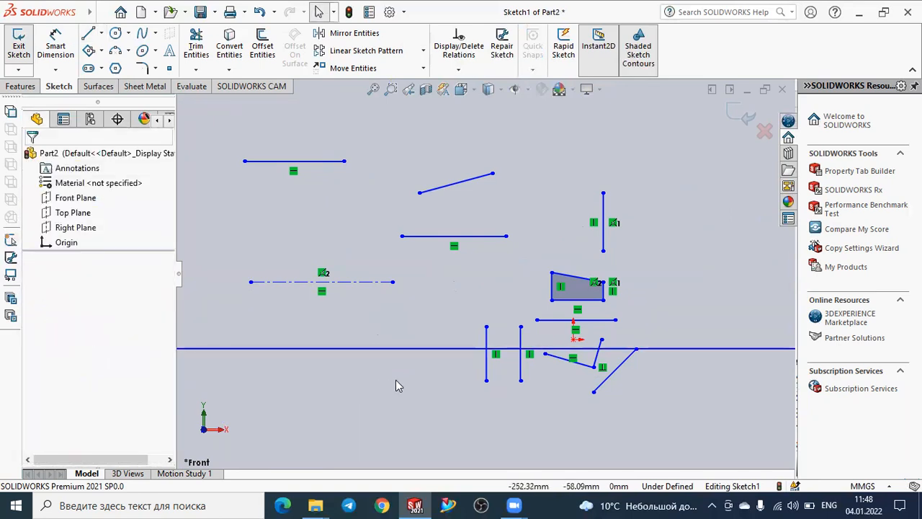
key(f)
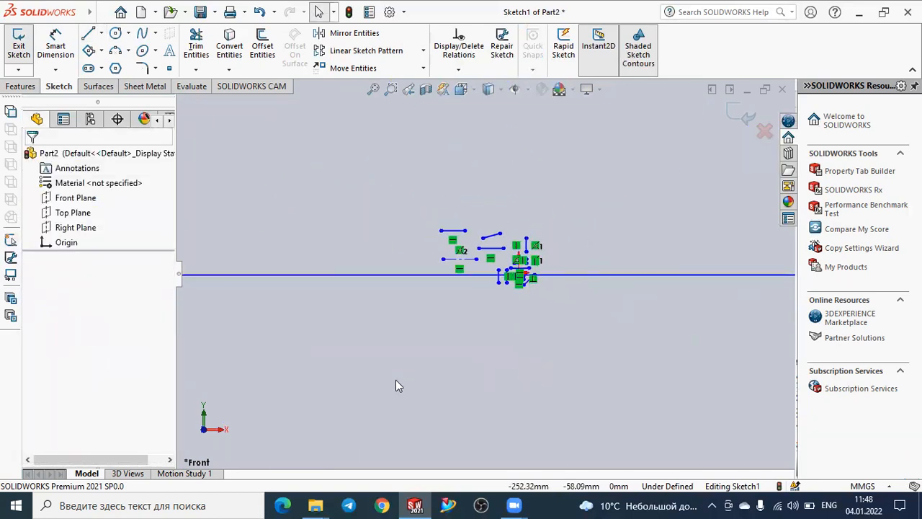
scroll(495, 234, down, 3)
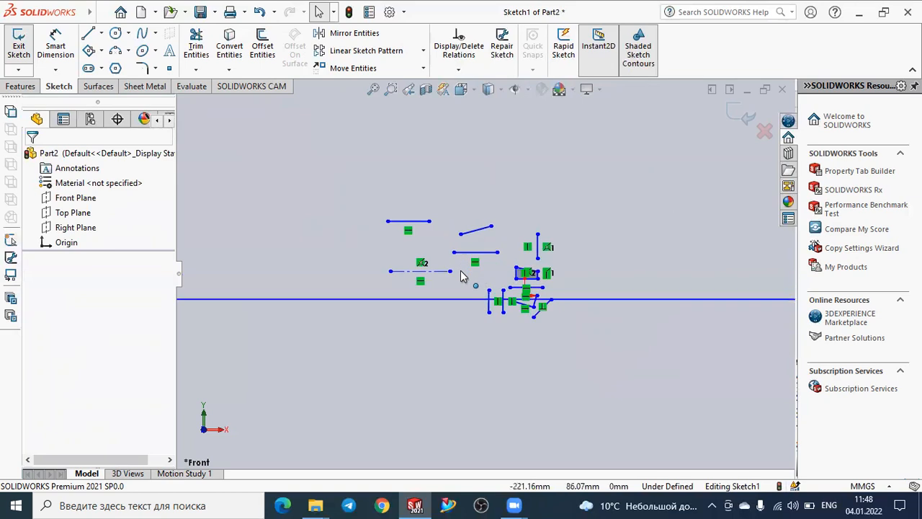
scroll(462, 276, down, 4)
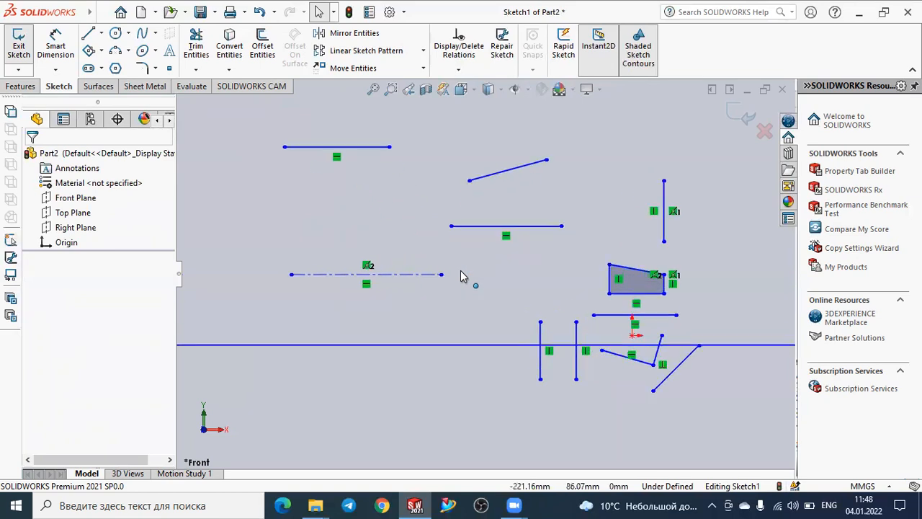
- Draw a horizontal line with the Midpoint line option below the infinite line, level with the diagonal line's lower end
click(89, 35)
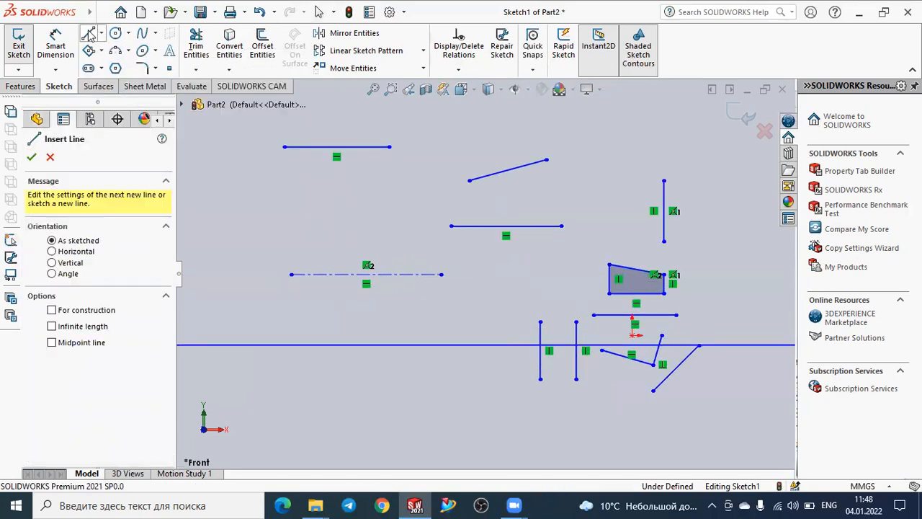
click(52, 343)
click(406, 391)
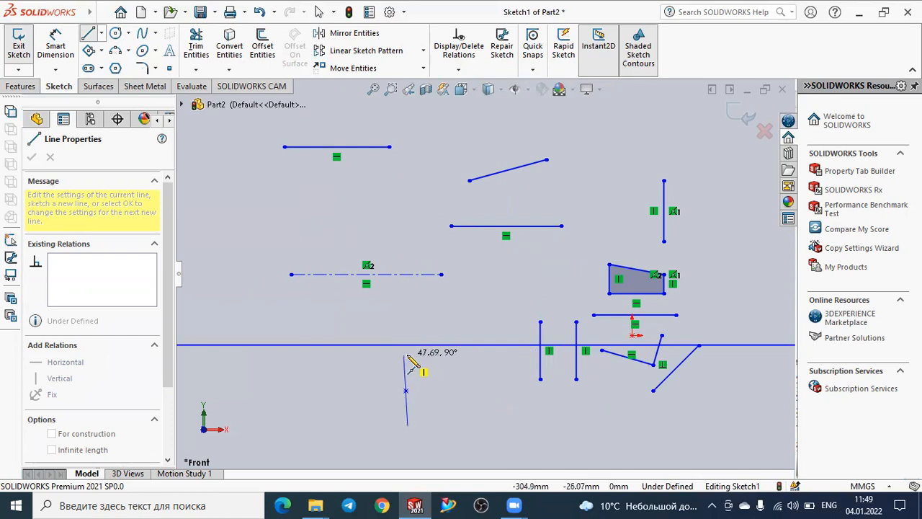
click(475, 390)
key(Escape)
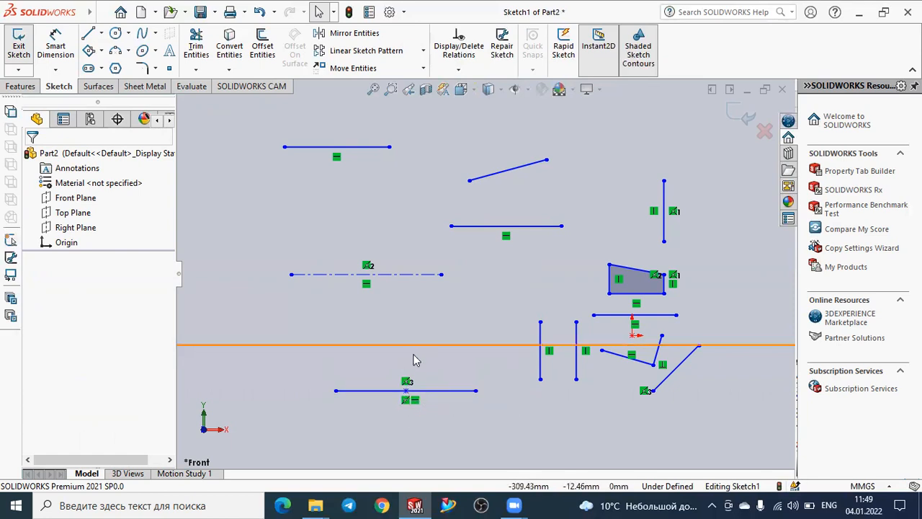
scroll(420, 365, up, 5)
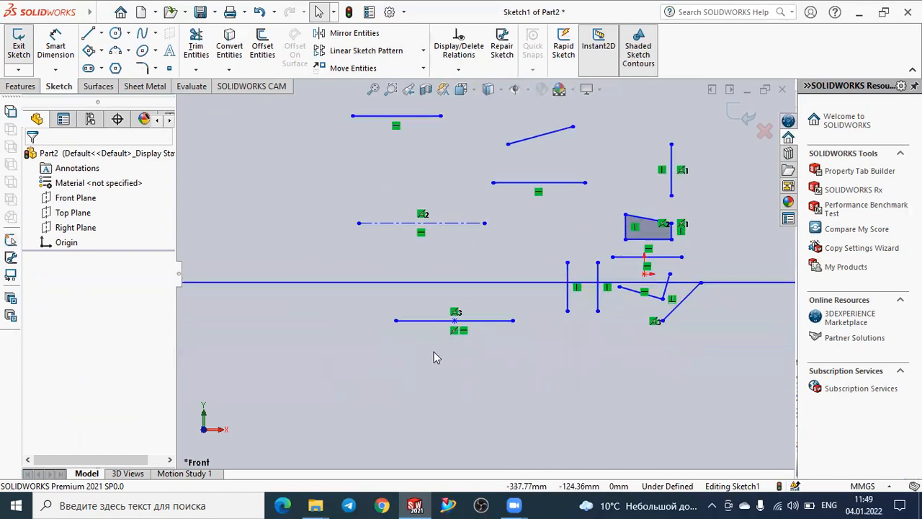
scroll(525, 168, down, 3)
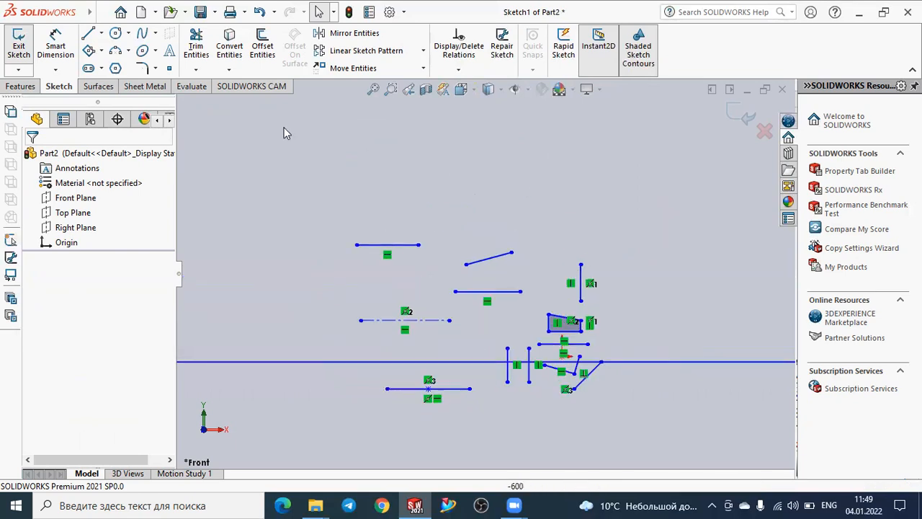
click(88, 33)
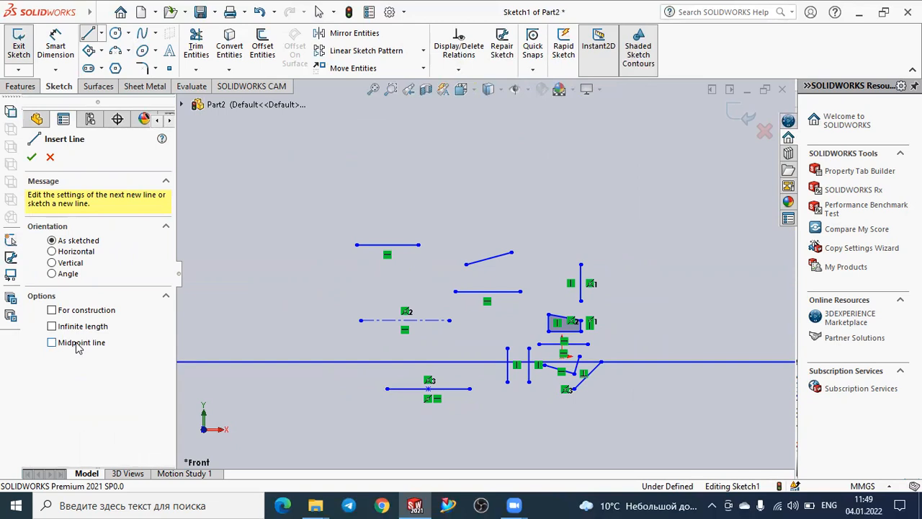
click(49, 158)
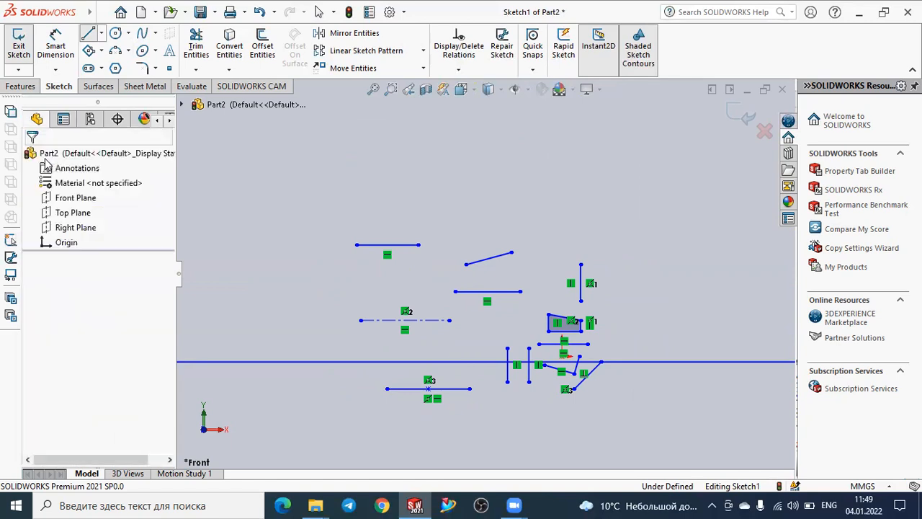
click(103, 36)
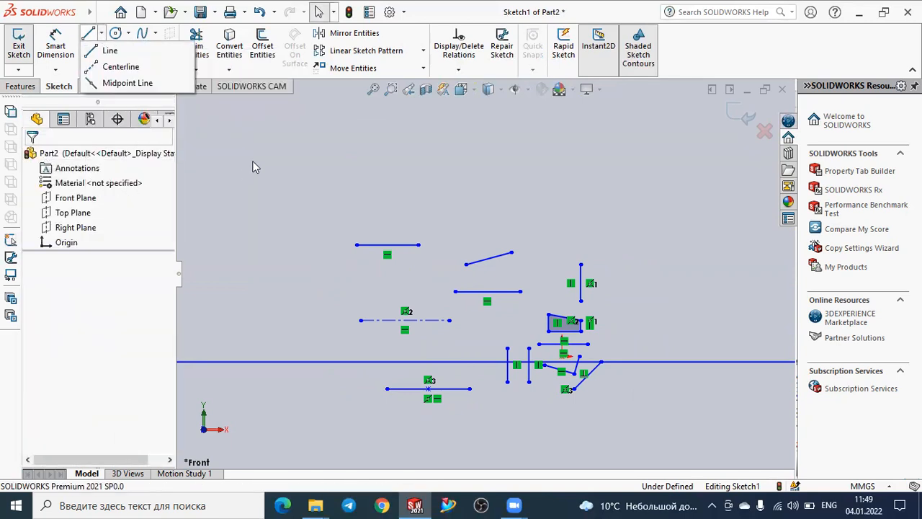
click(279, 168)
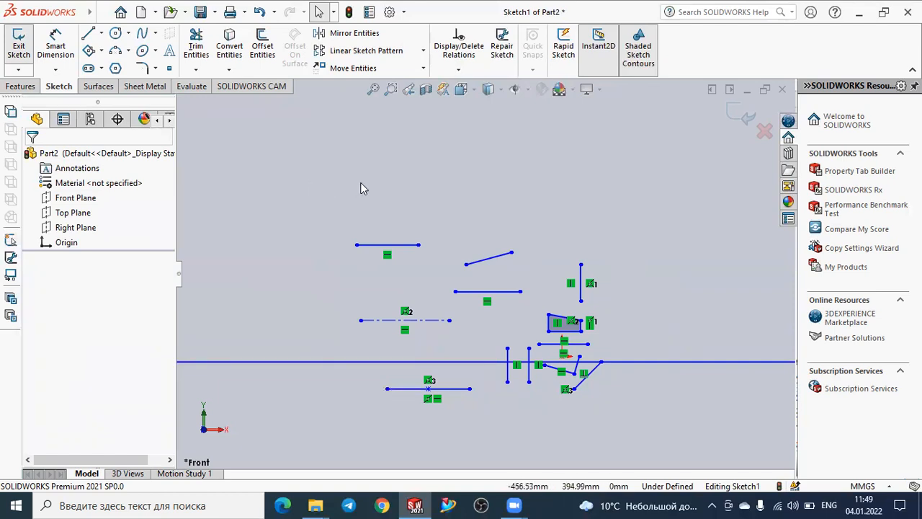
key(l)
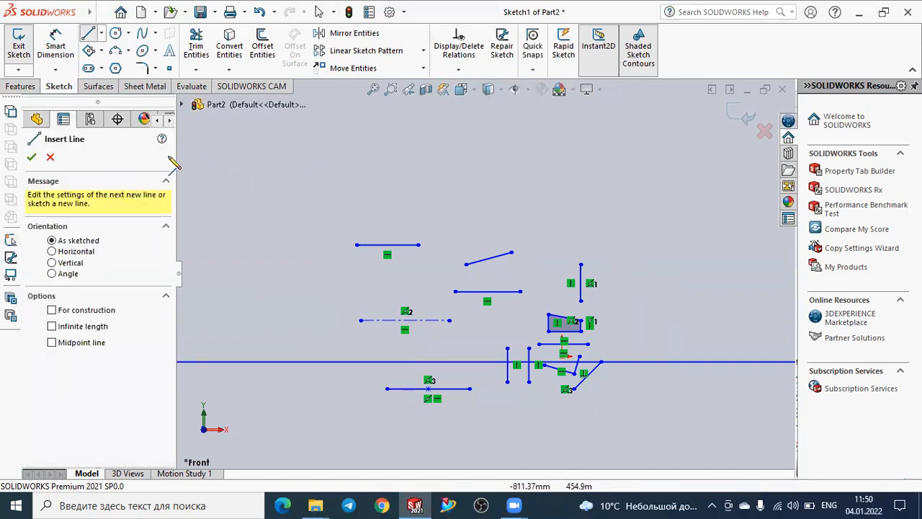
click(52, 157)
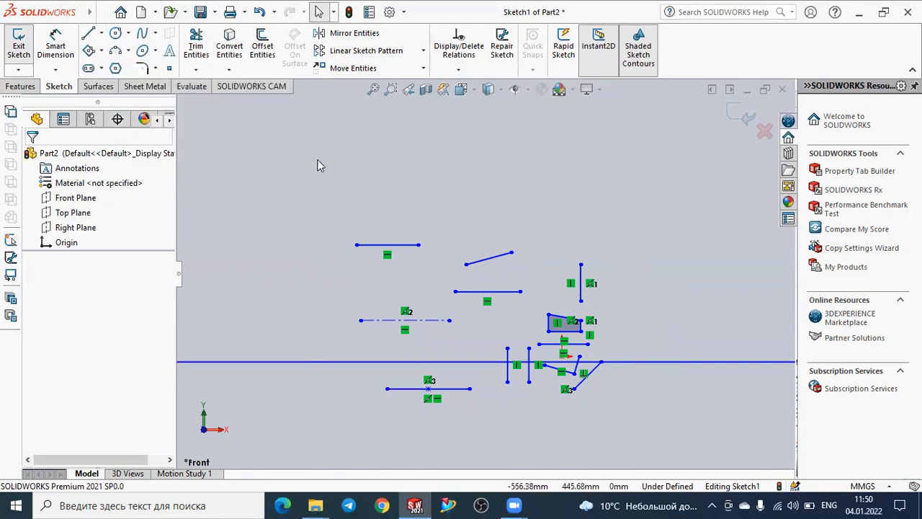
- Draw a regular horizontal line about 307 mm long above all other lines, ending directly above the inclined line's right endpoint
key(l)
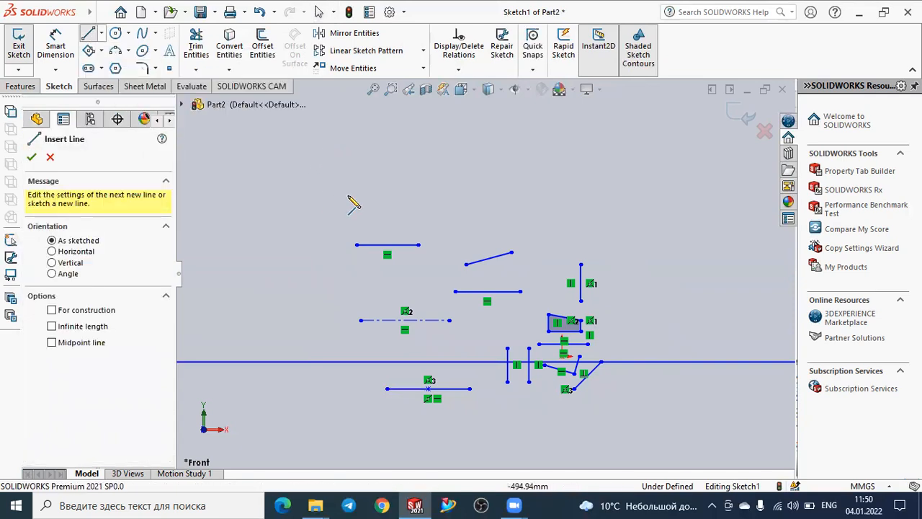
click(377, 149)
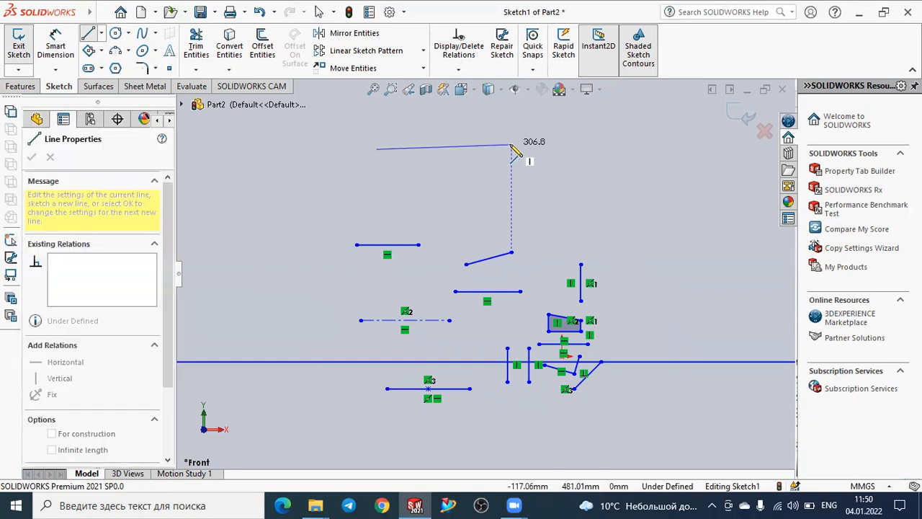
click(511, 150)
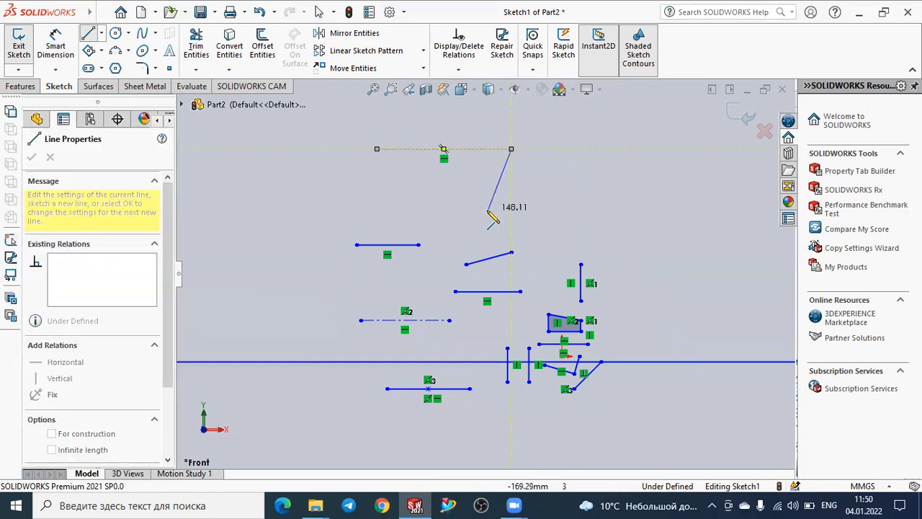
key(Escape)
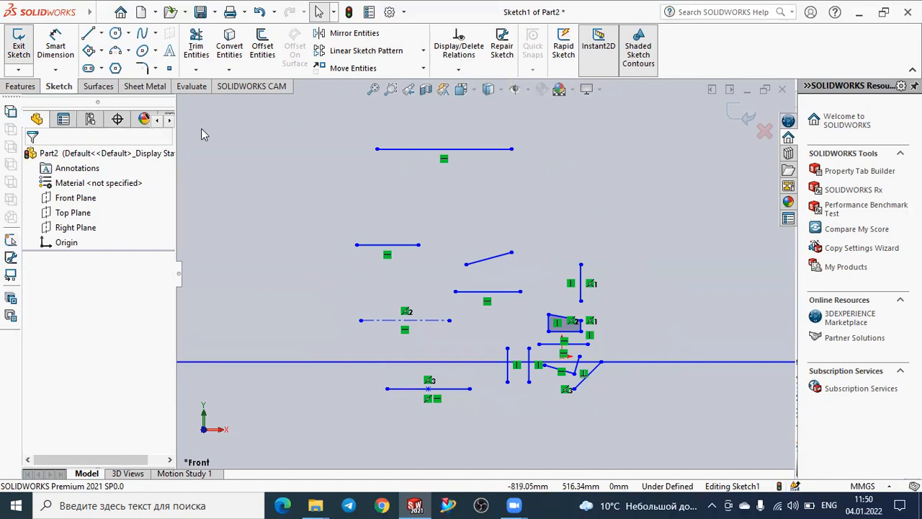
- Draw a horizontal centerline at the upper right of the sketch, starting directly above the right end of the horizontal line near the origin
click(102, 38)
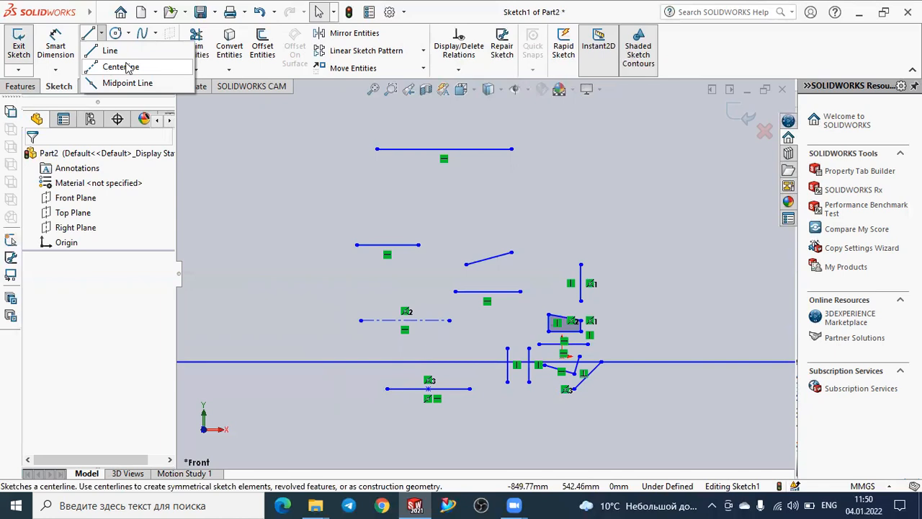
click(127, 67)
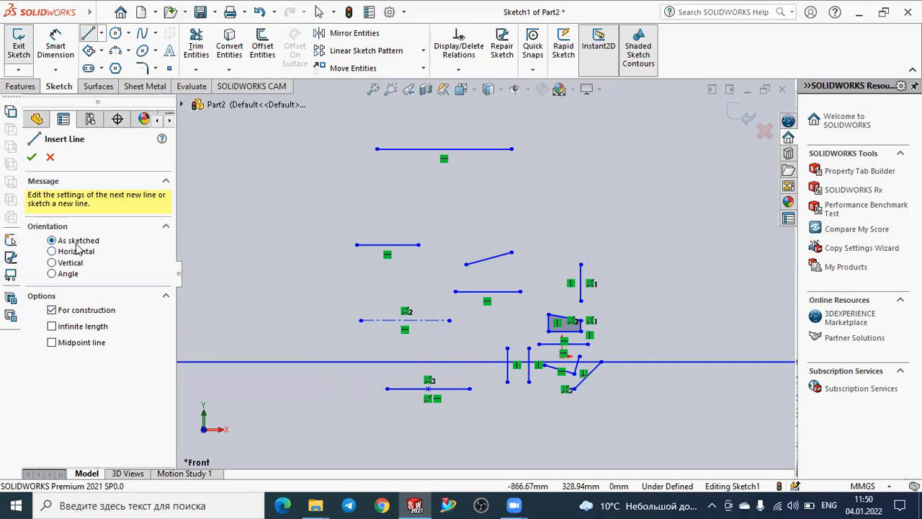
click(588, 185)
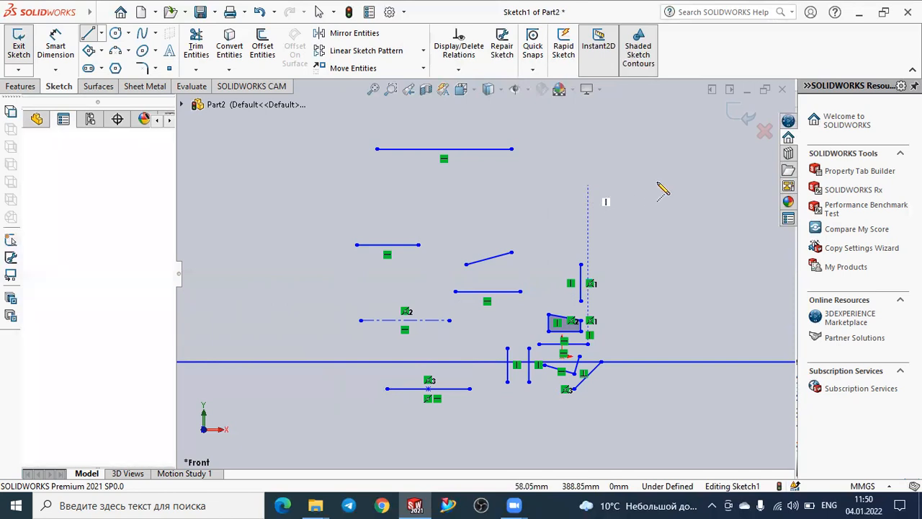
click(695, 185)
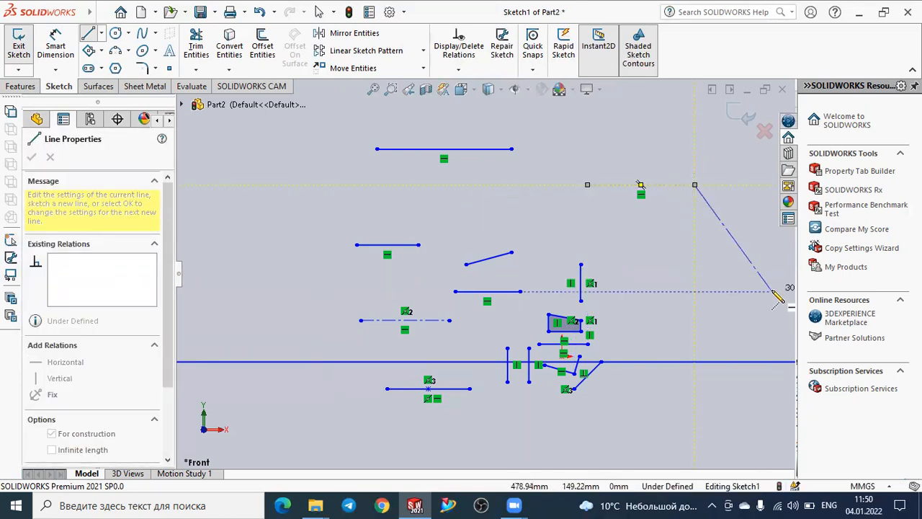
key(Escape)
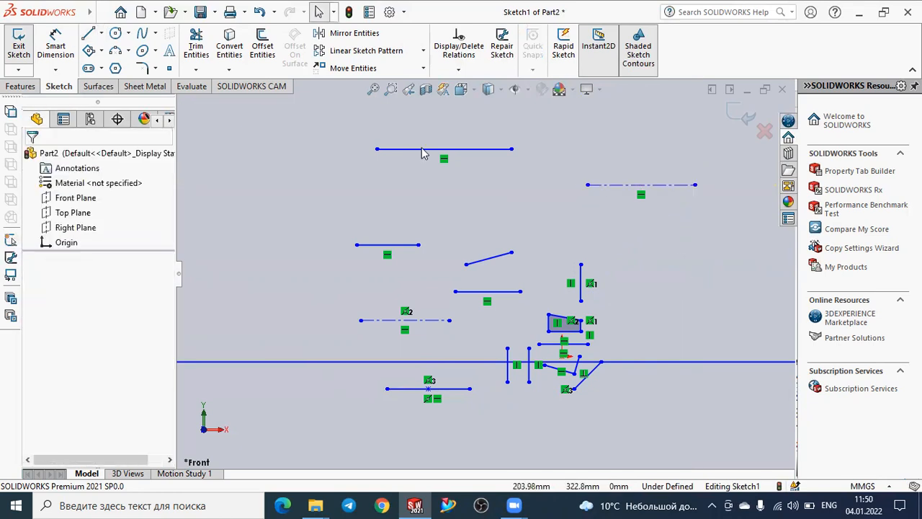
click(101, 33)
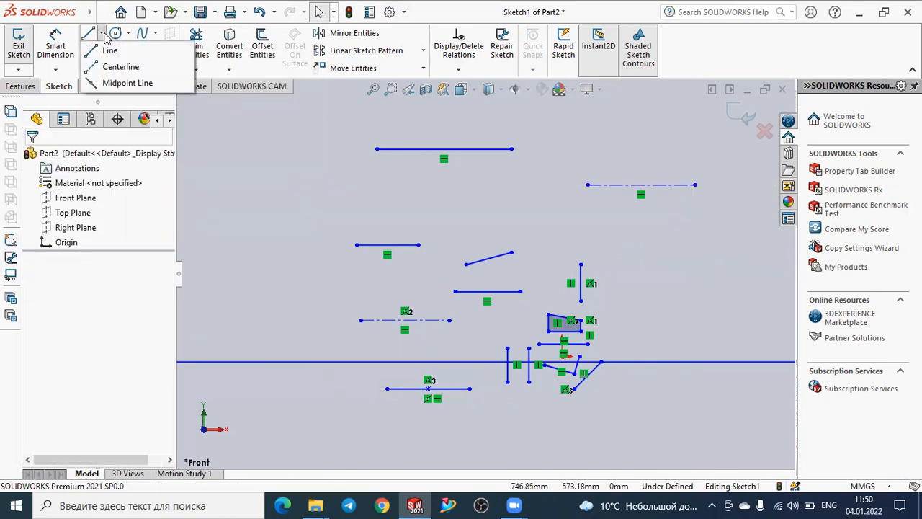
click(106, 67)
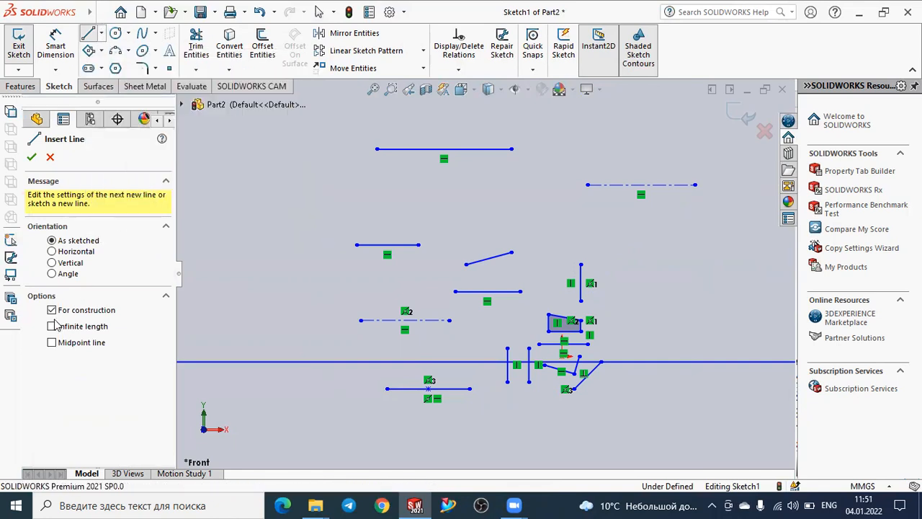
click(100, 34)
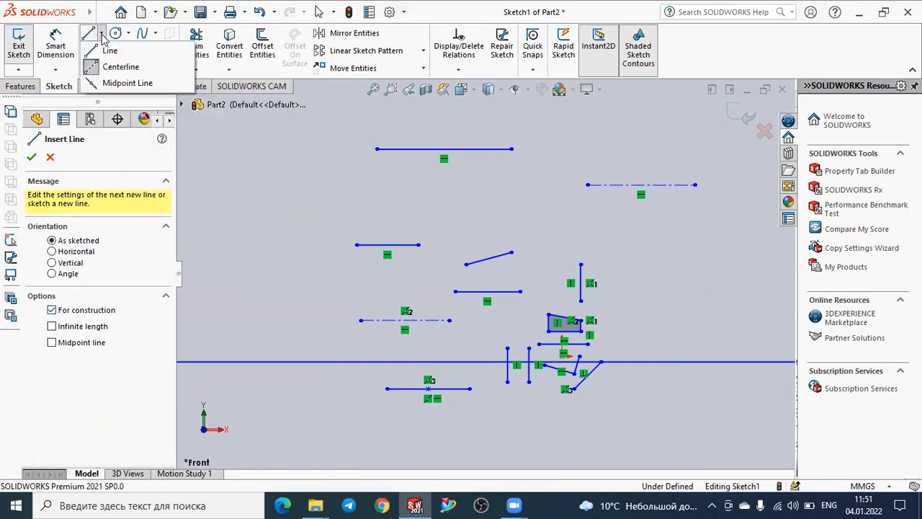
click(106, 67)
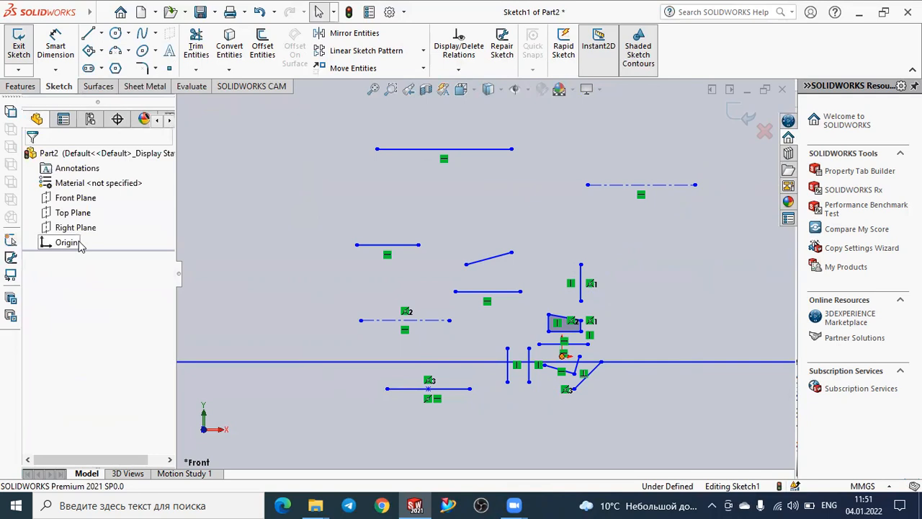
- Draw a solid horizontal line with the Centerline command and For construction cleared, below and left of the uppermost horizontal line
click(101, 34)
click(109, 67)
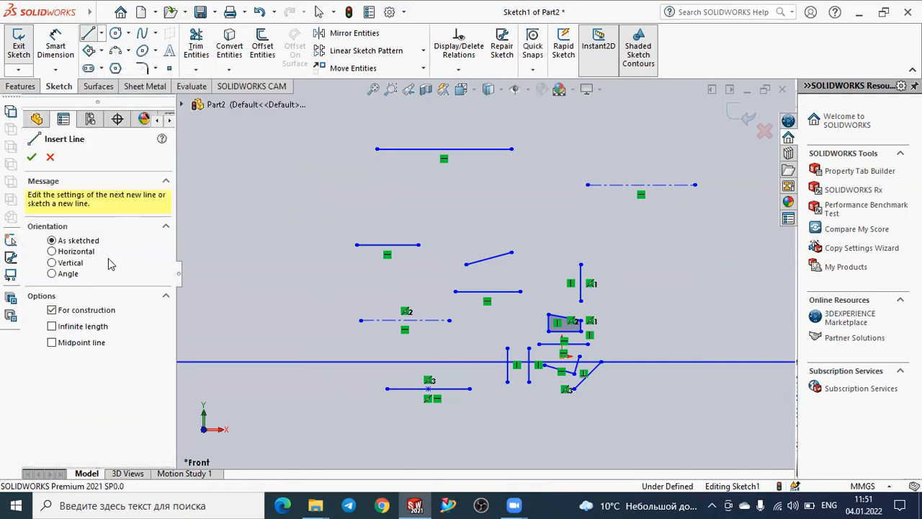
click(51, 311)
click(256, 212)
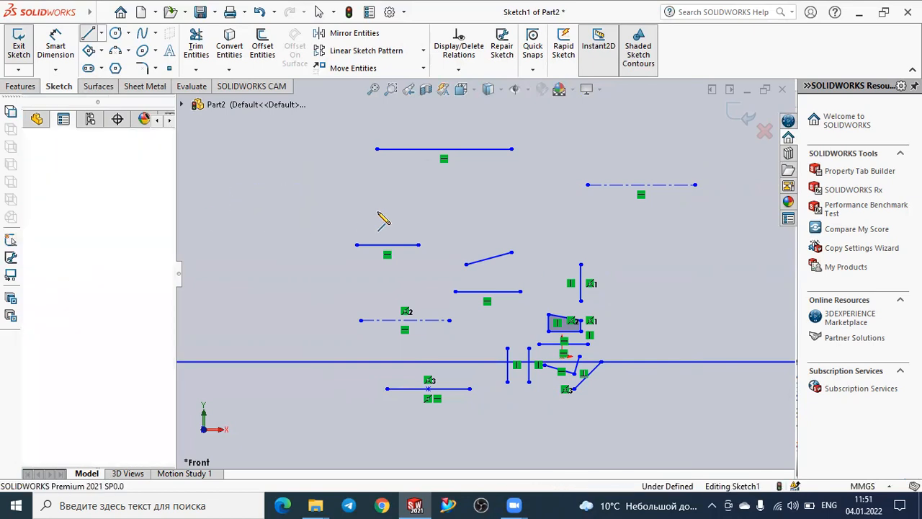
click(392, 211)
key(Escape)
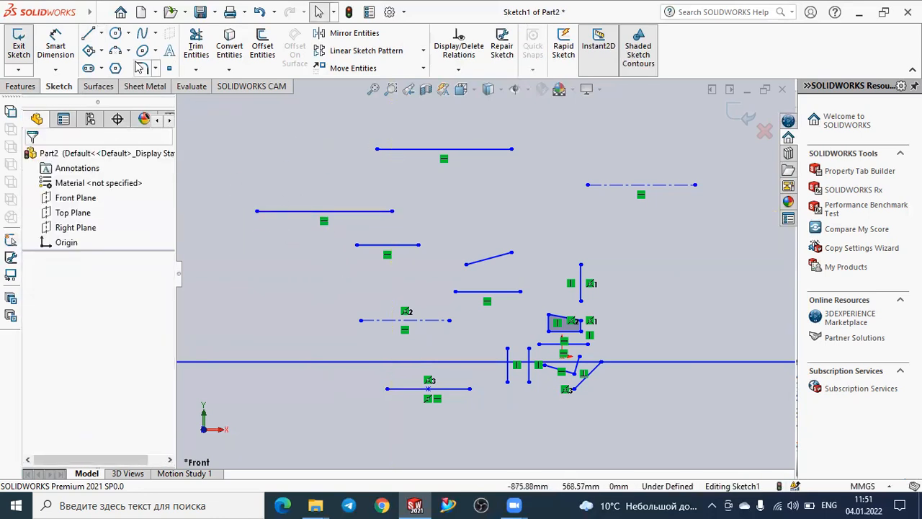
click(101, 34)
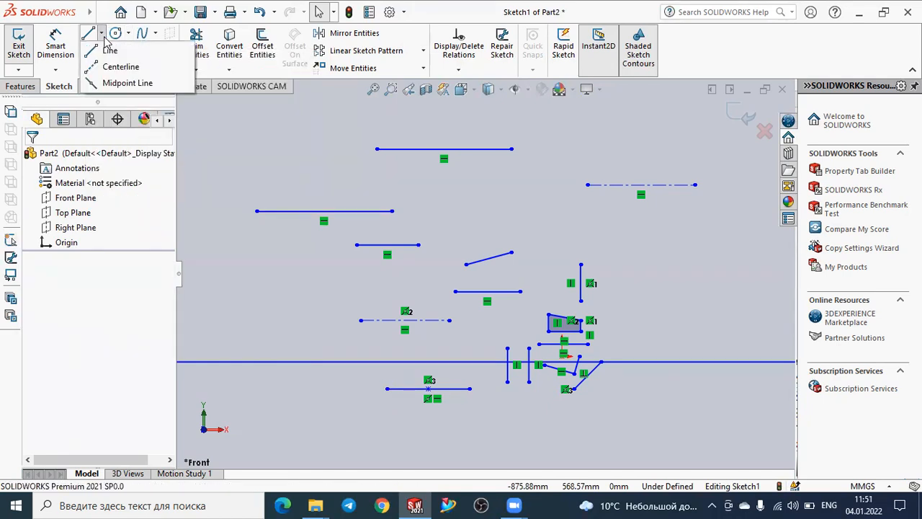
click(111, 67)
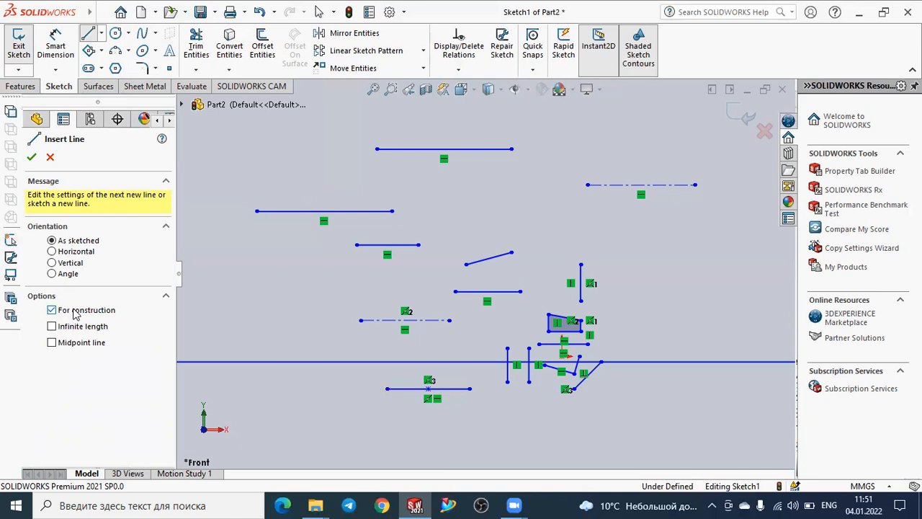
click(100, 33)
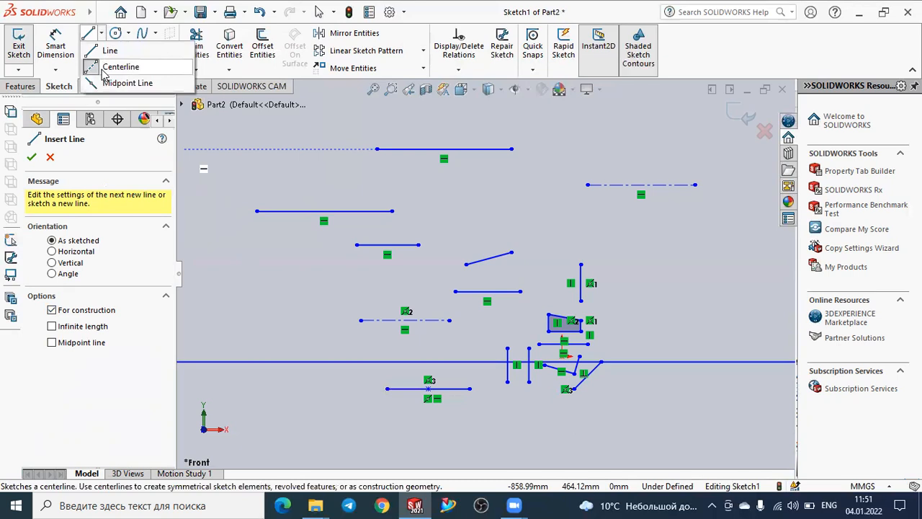
click(116, 83)
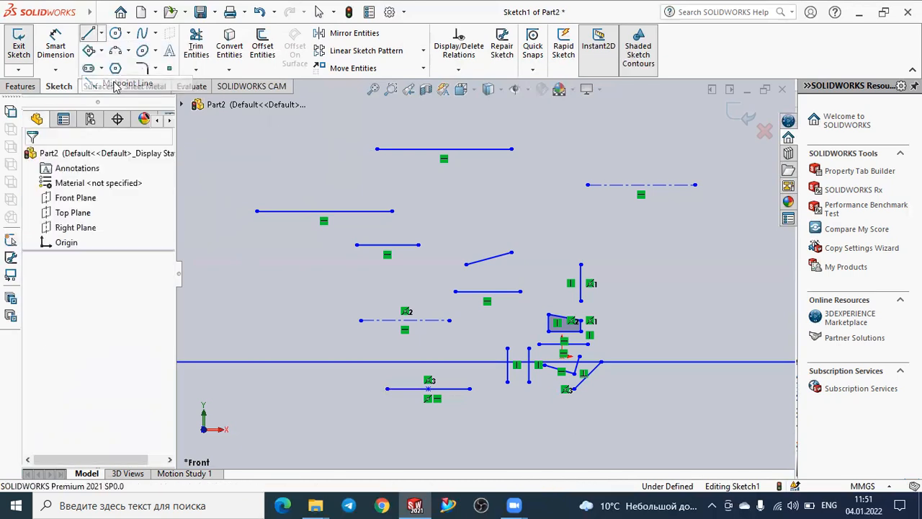
click(102, 35)
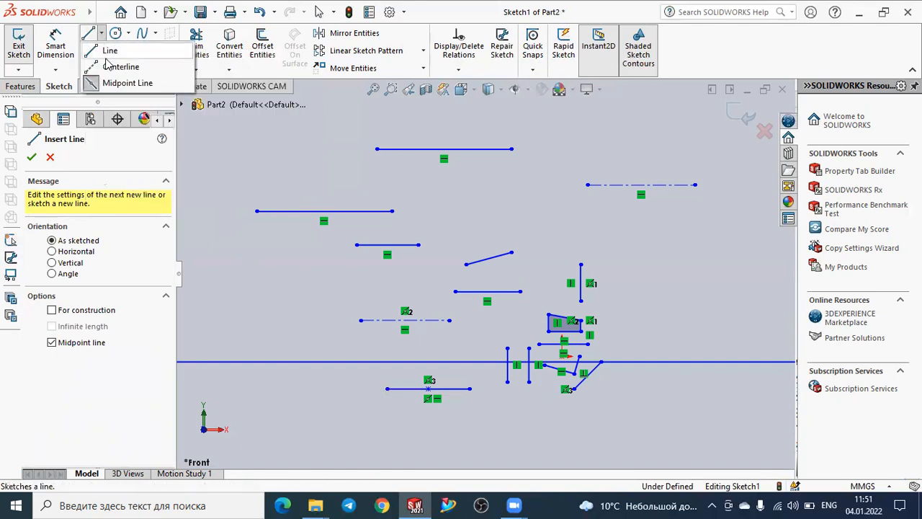
click(104, 85)
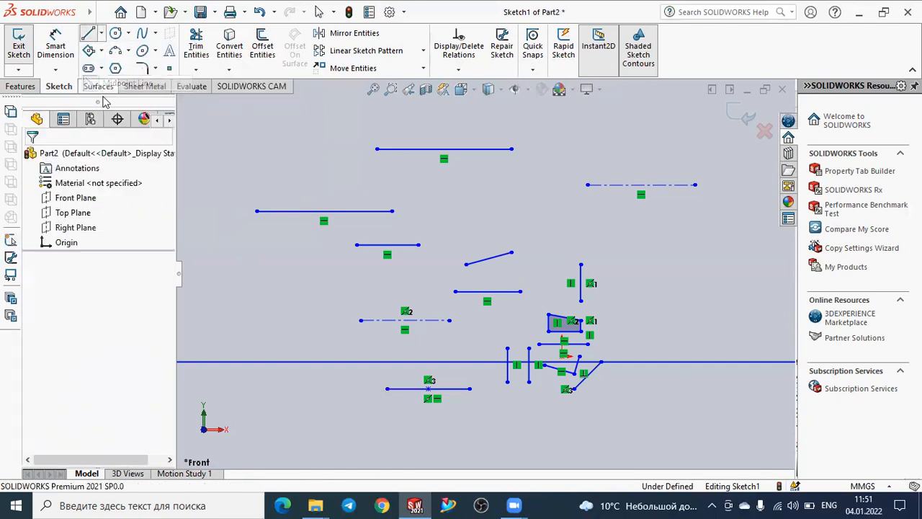
- Draw a solid horizontal Midpoint Line in the empty area left of the existing lines, above the infinite line
click(101, 34)
click(119, 84)
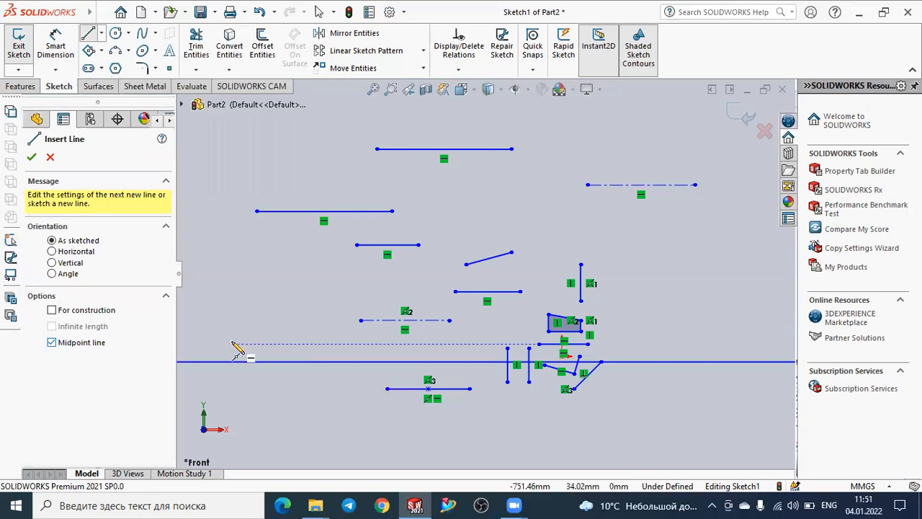
click(238, 284)
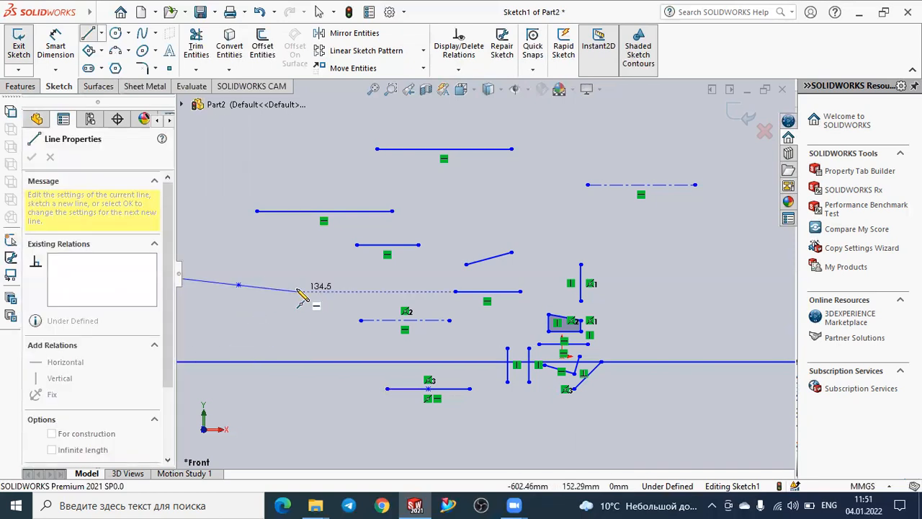
scroll(302, 290, down, 2)
scroll(366, 289, up, 3)
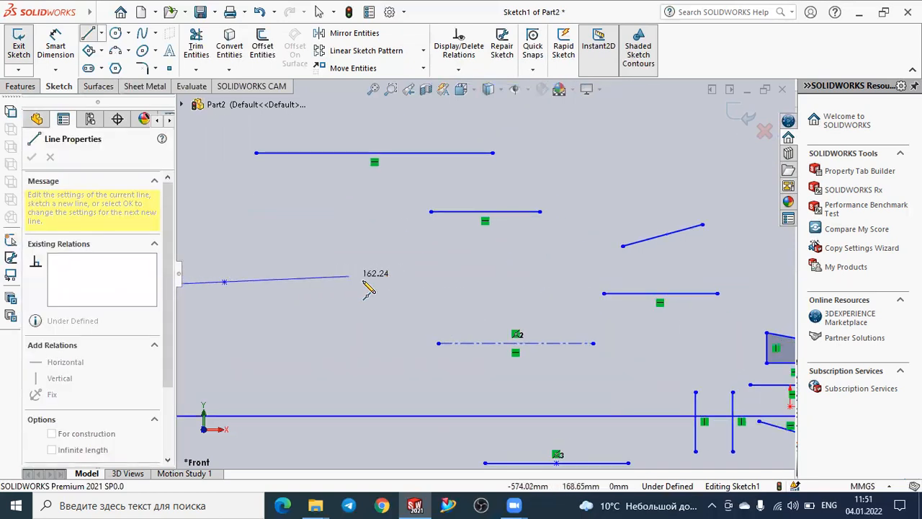
click(397, 277)
key(Escape)
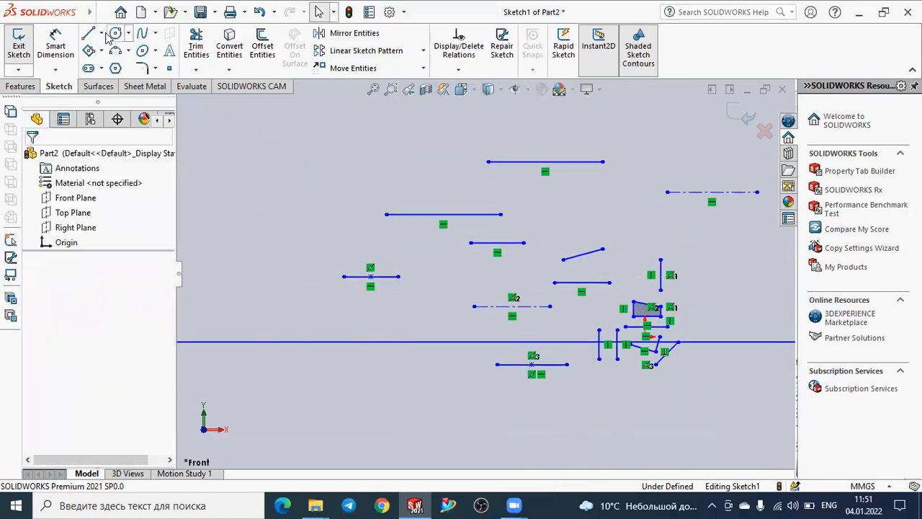
- Draw a horizontal Midpoint Line with For construction enabled at the sketch's upper left, extending about 230 mm each side of its midpoint
click(101, 34)
click(113, 84)
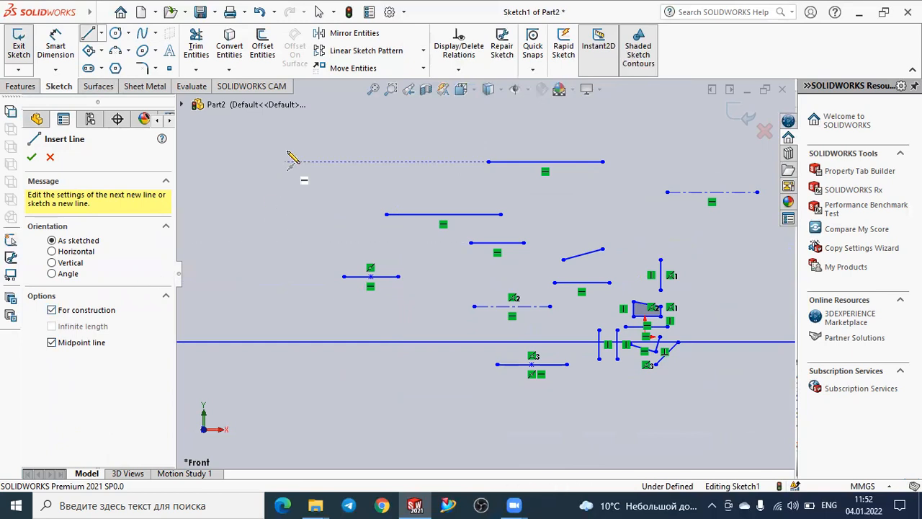
click(337, 164)
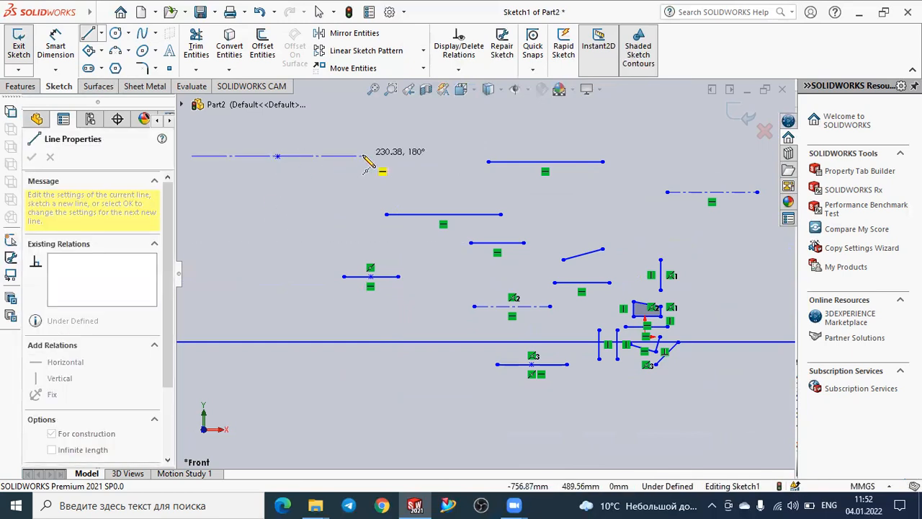
click(364, 155)
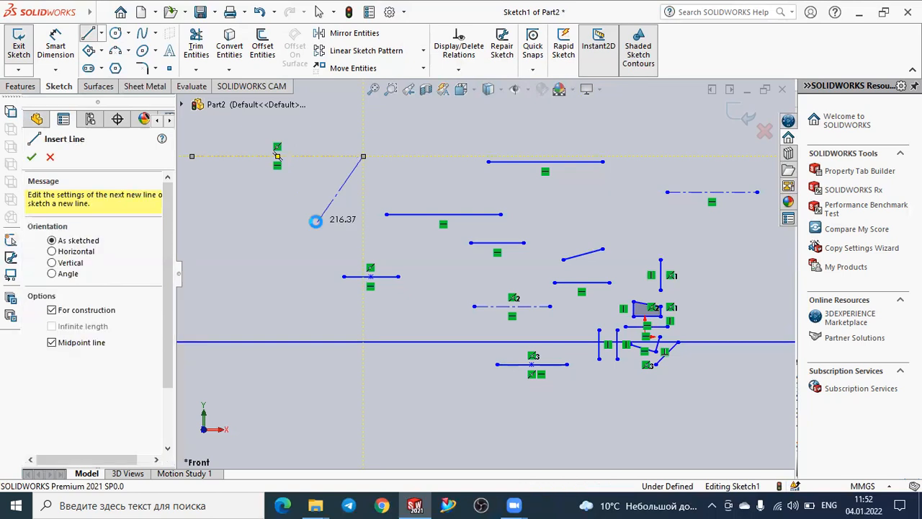
key(Escape)
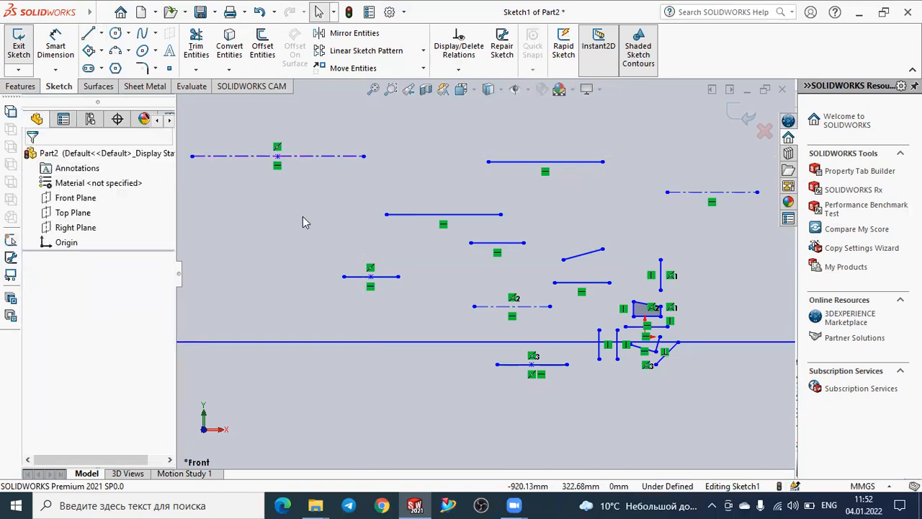
- Draw a regular horizontal line, As sketched with all options off, in the empty area above the construction midpoint line
scroll(302, 216, down, 1)
scroll(303, 216, up, 4)
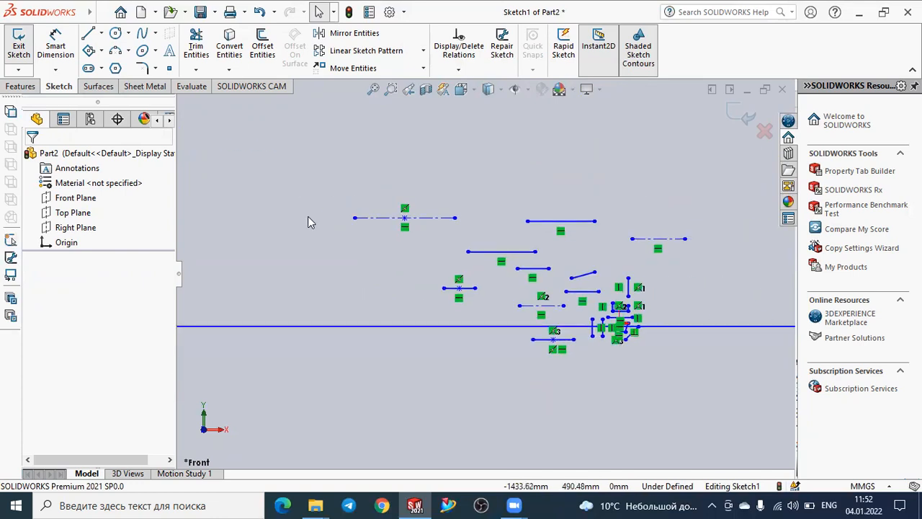
scroll(465, 138, up, 2)
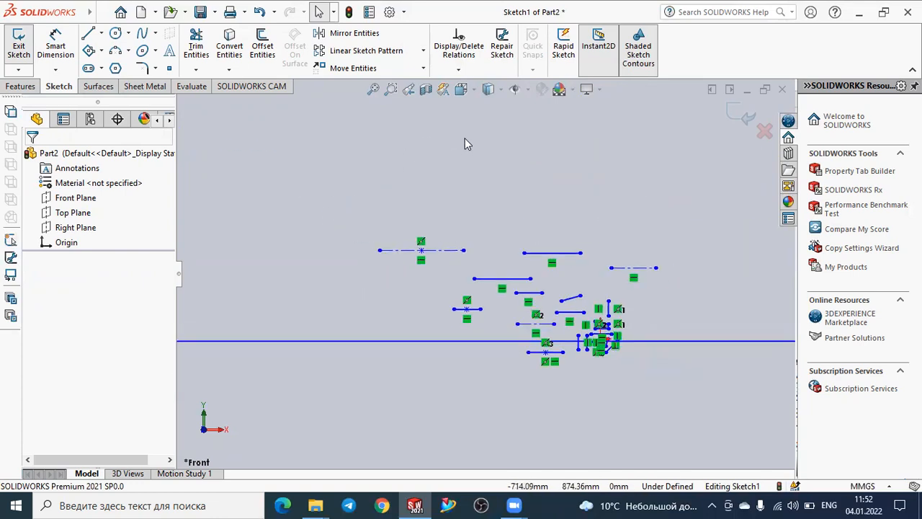
click(101, 34)
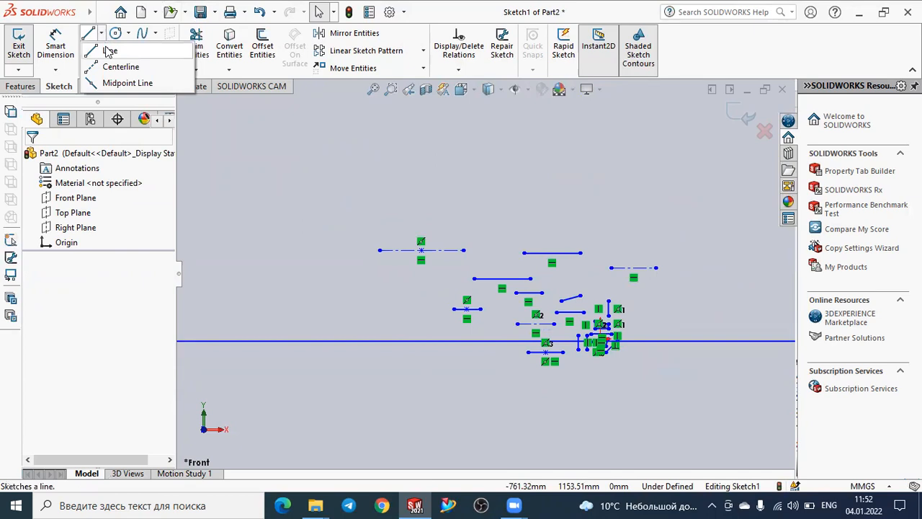
click(108, 51)
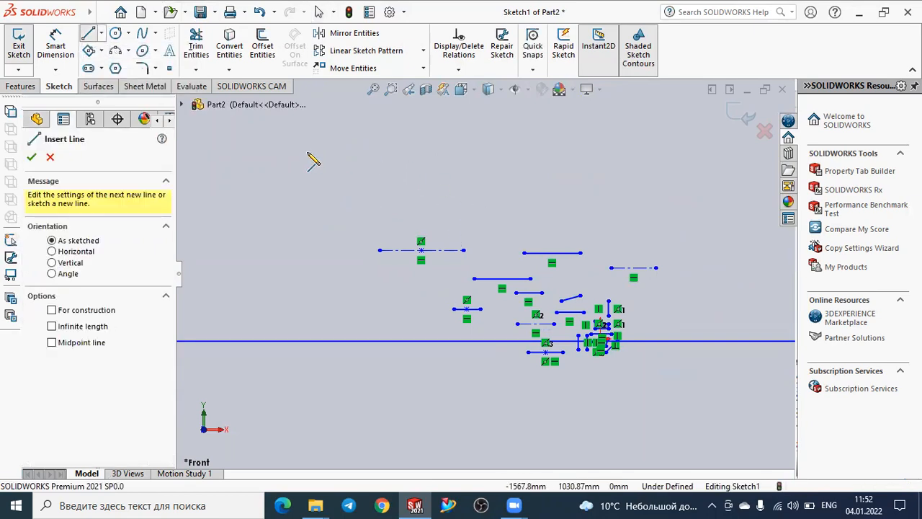
click(300, 154)
click(434, 154)
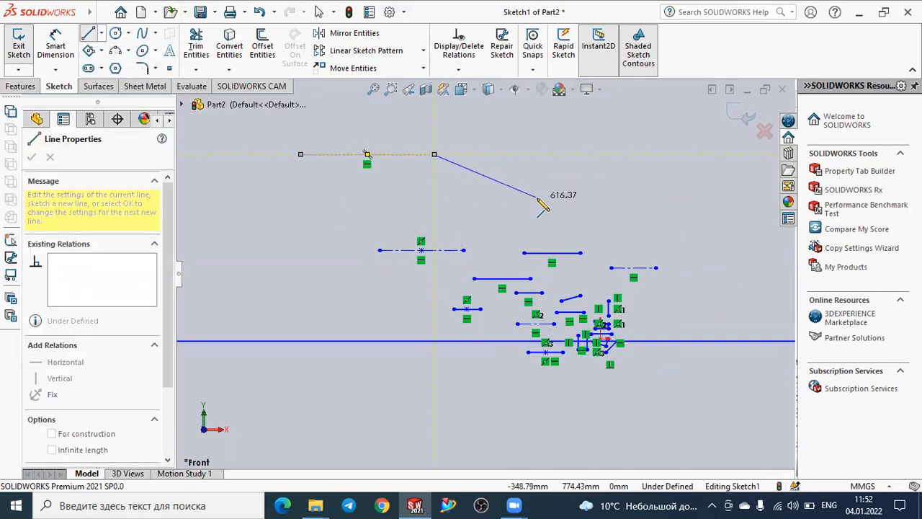
key(Escape)
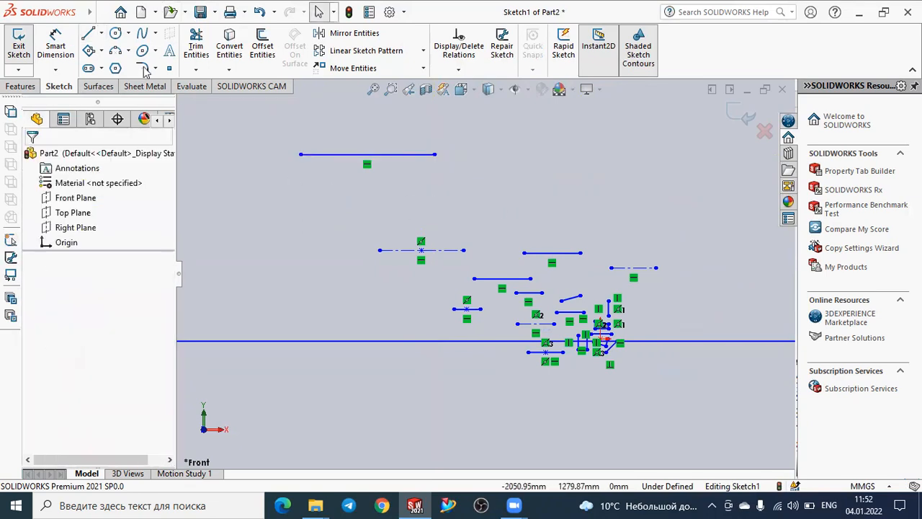
- Draw a diagonal line about 560 mm long from a free point at lower right to the right endpoint of the uppermost horizontal line
click(89, 34)
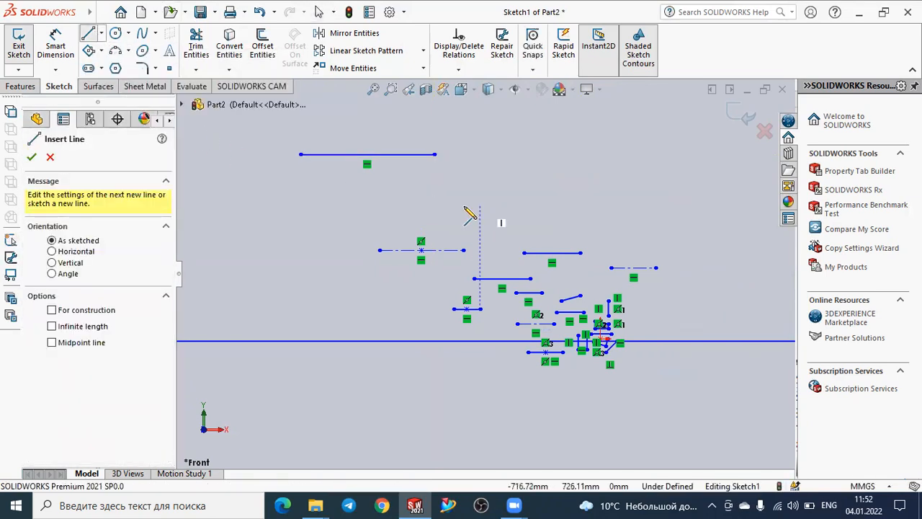
click(507, 226)
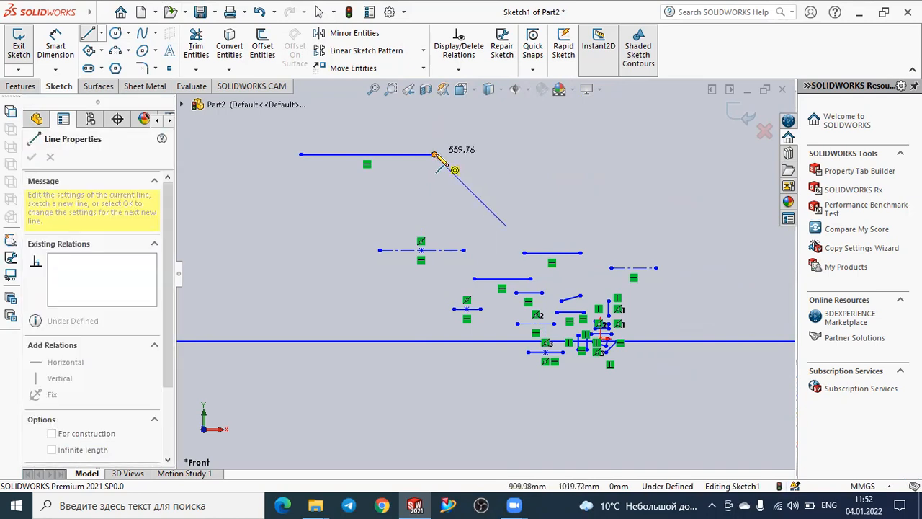
scroll(435, 157, down, 5)
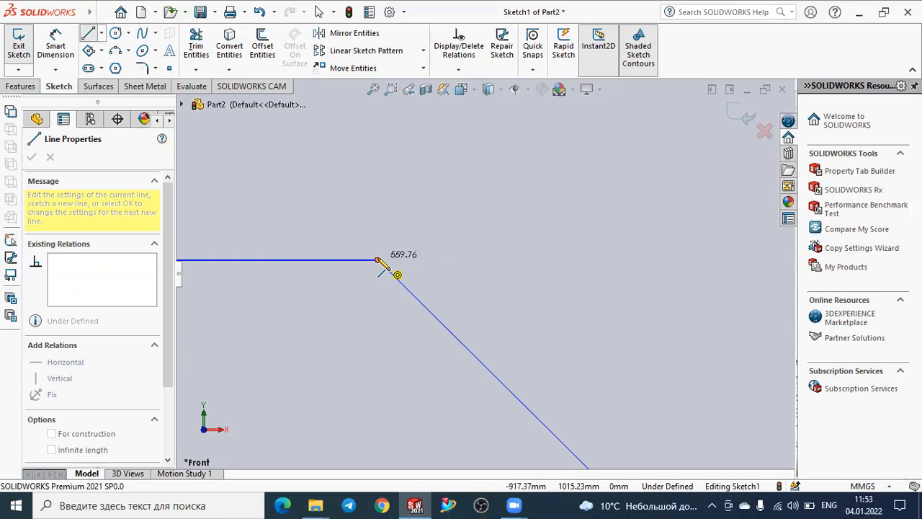
click(376, 260)
scroll(380, 285, down, 1)
scroll(379, 281, up, 6)
key(Escape)
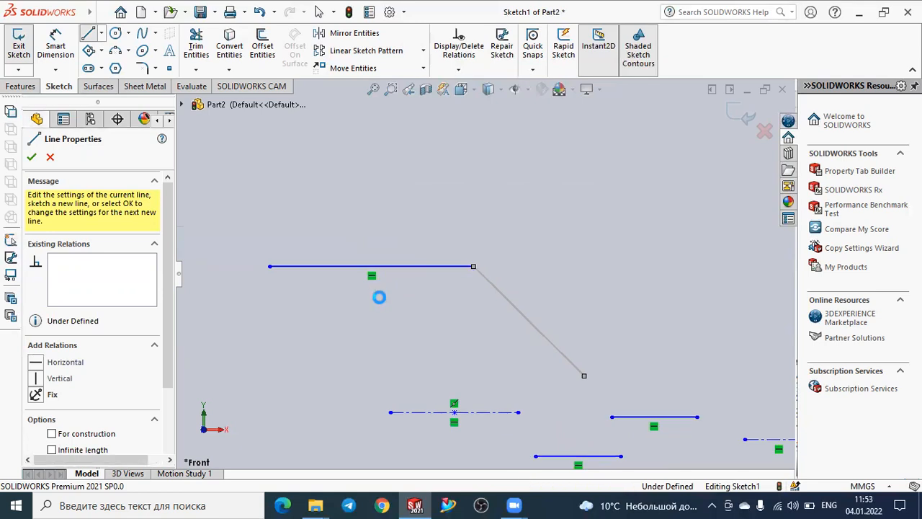
- Close the quadrilateral with a slanted line about 446 mm long from the upper line's left endpoint and a horizontal bottom line to the diagonal's lower endpoint
click(88, 33)
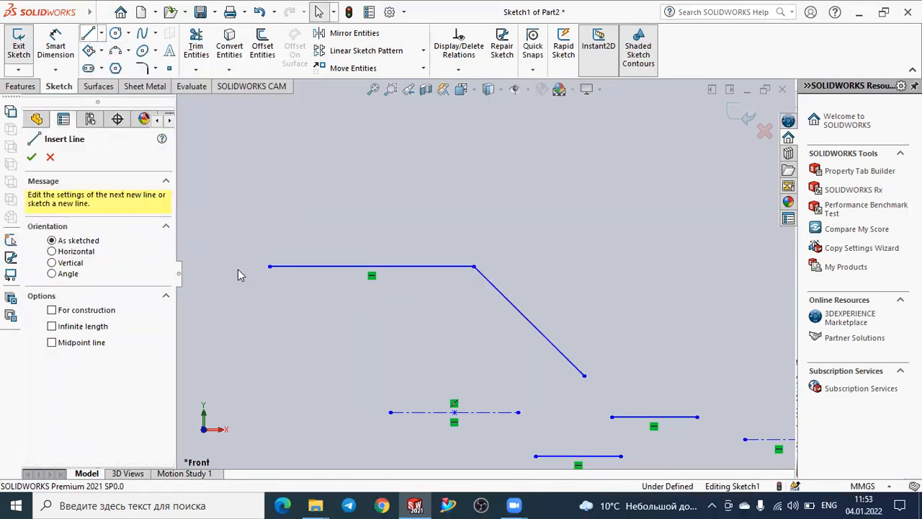
click(270, 267)
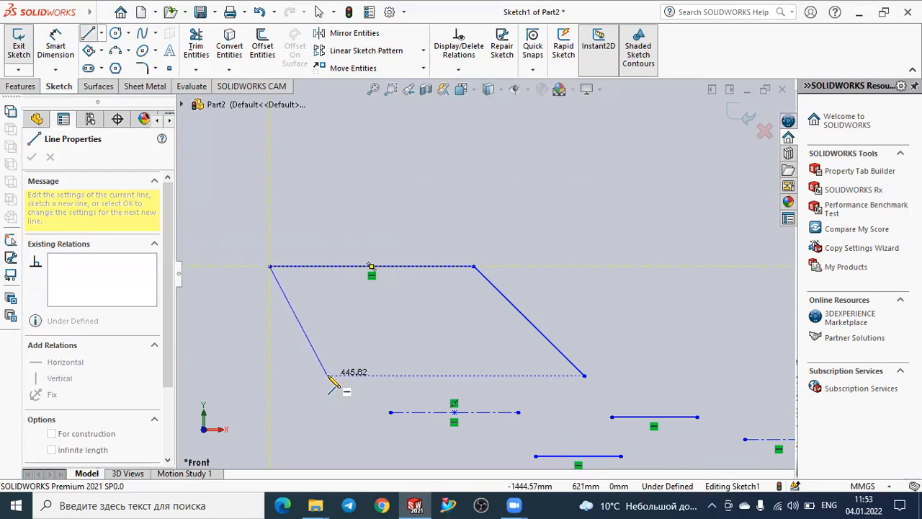
click(328, 375)
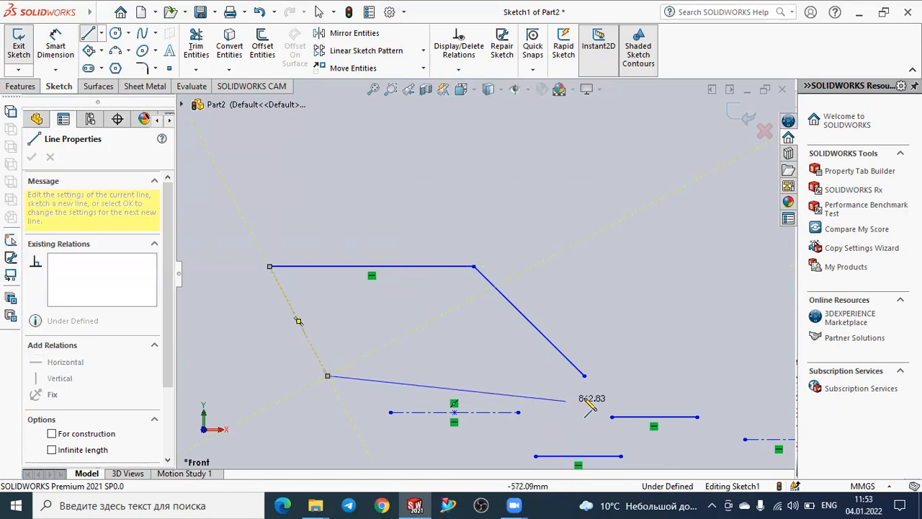
click(585, 375)
key(Escape)
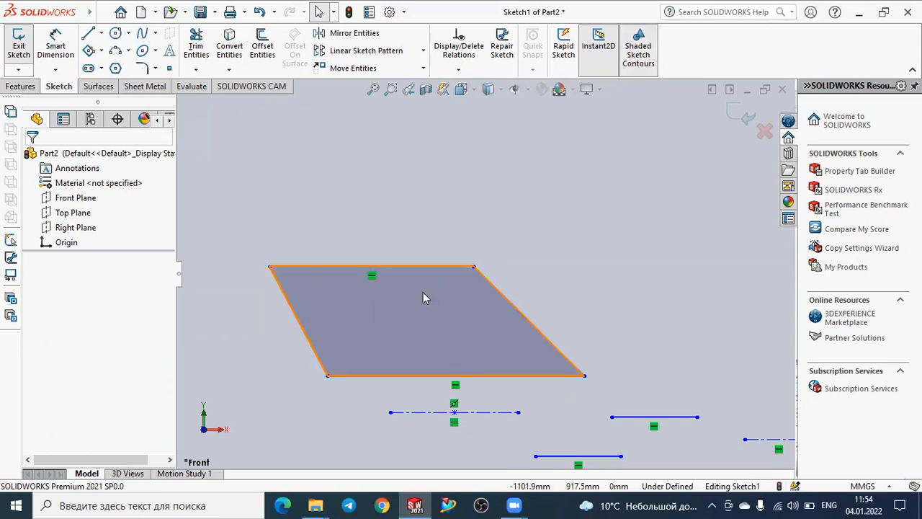
- Turn Shaded Sketch Contours off and back on to compare how the closed quadrilateral is displayed
click(639, 63)
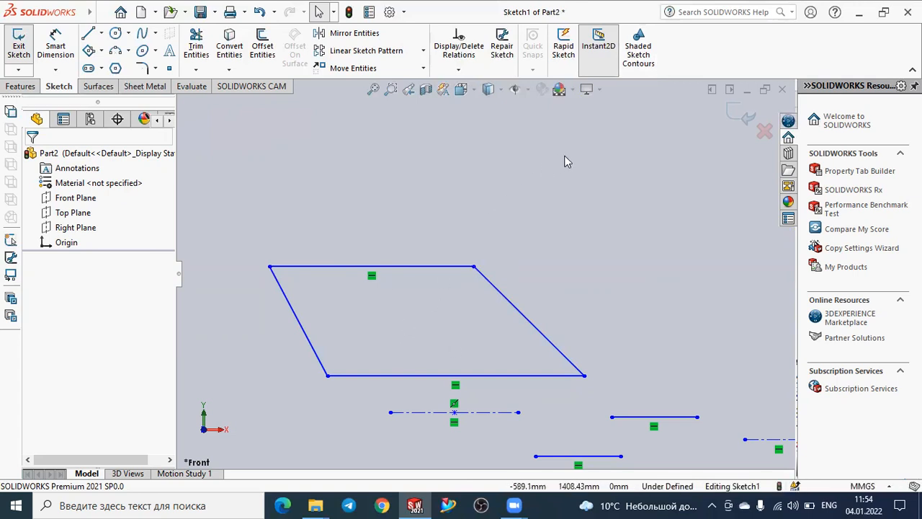
click(639, 43)
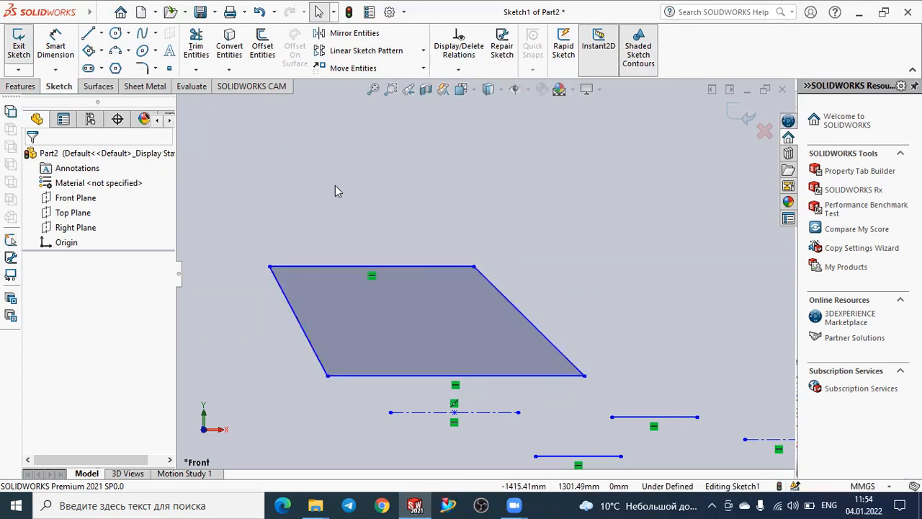
click(20, 85)
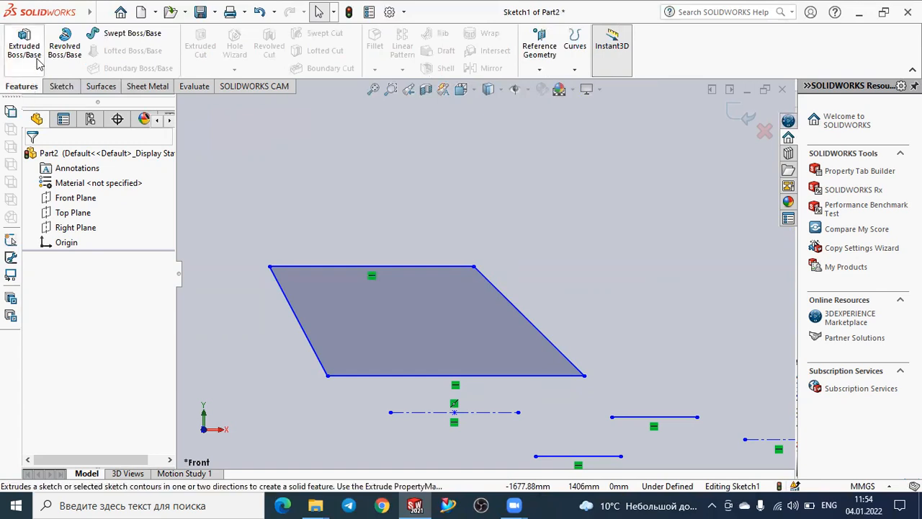
click(61, 86)
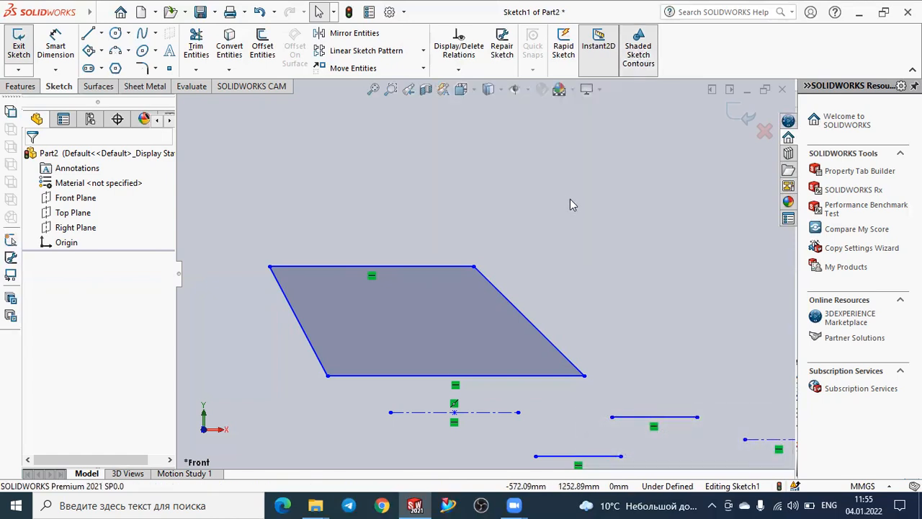
- Draw a horizontal line about 656 mm long, As sketched with all options off, in the empty area above the quadrilateral
click(90, 37)
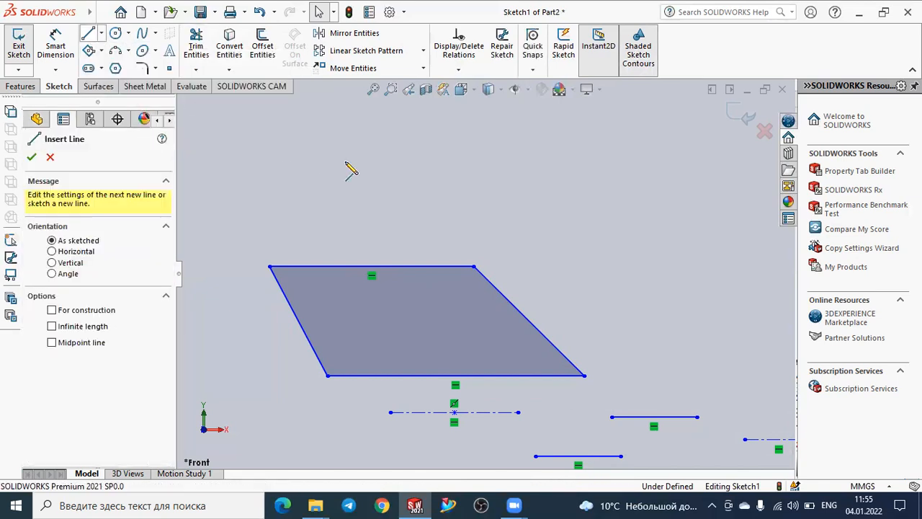
click(386, 182)
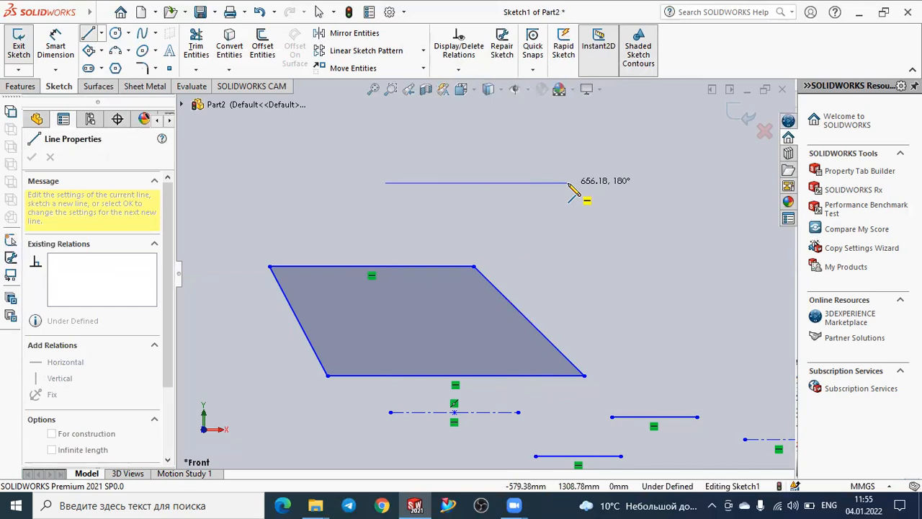
click(568, 182)
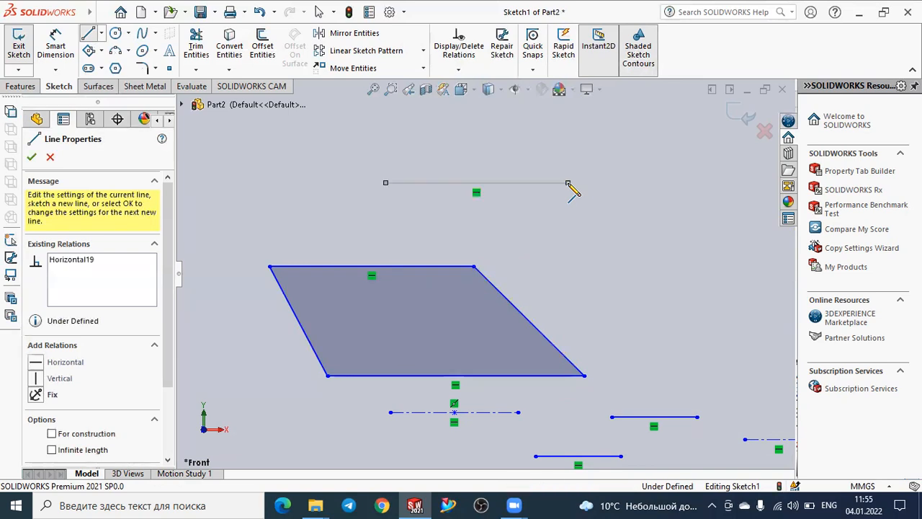
key(Escape)
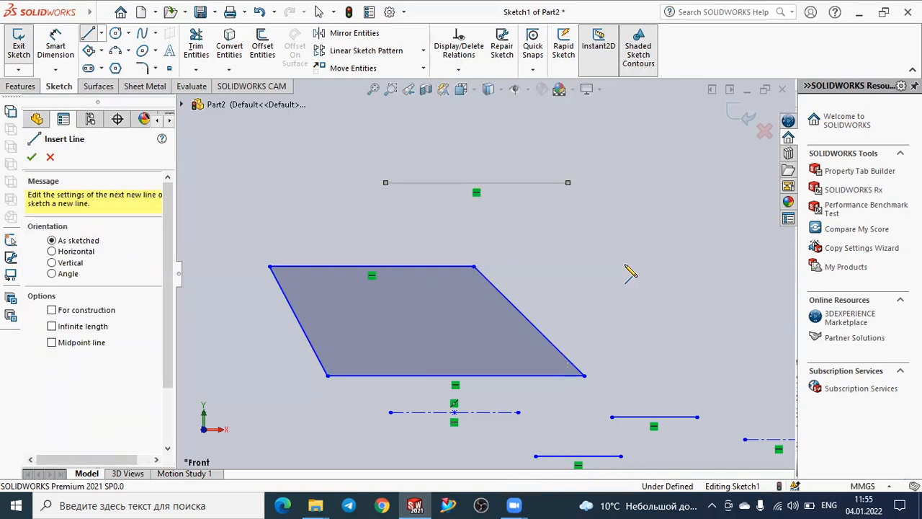
key(Escape)
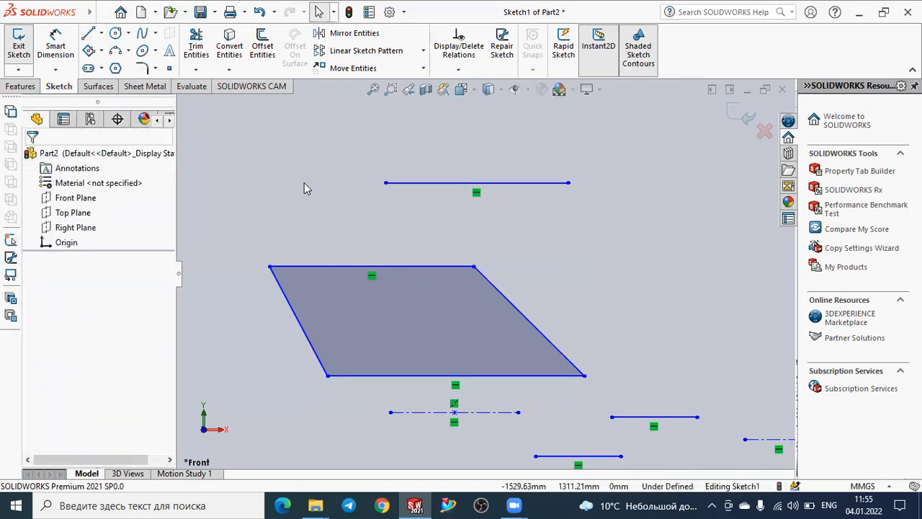
- Enable on screen numeric input on entity creation in the sketch system options
click(390, 11)
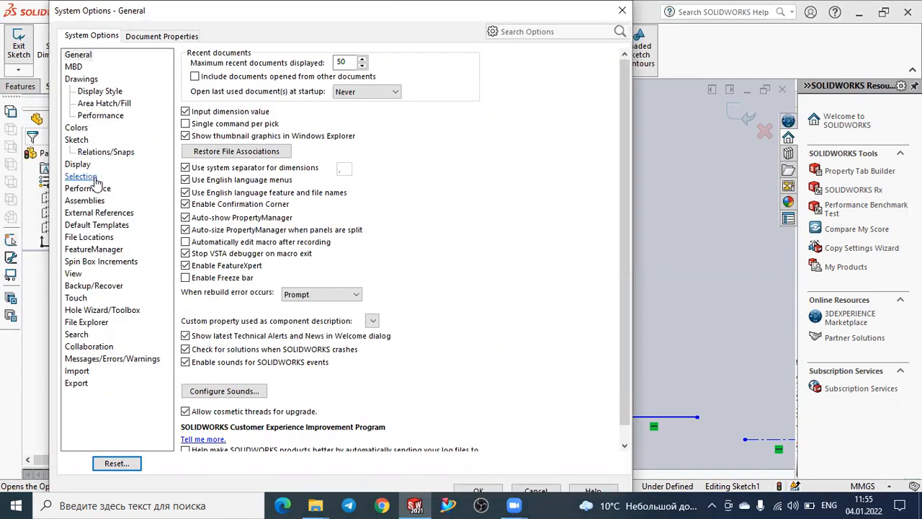
click(76, 141)
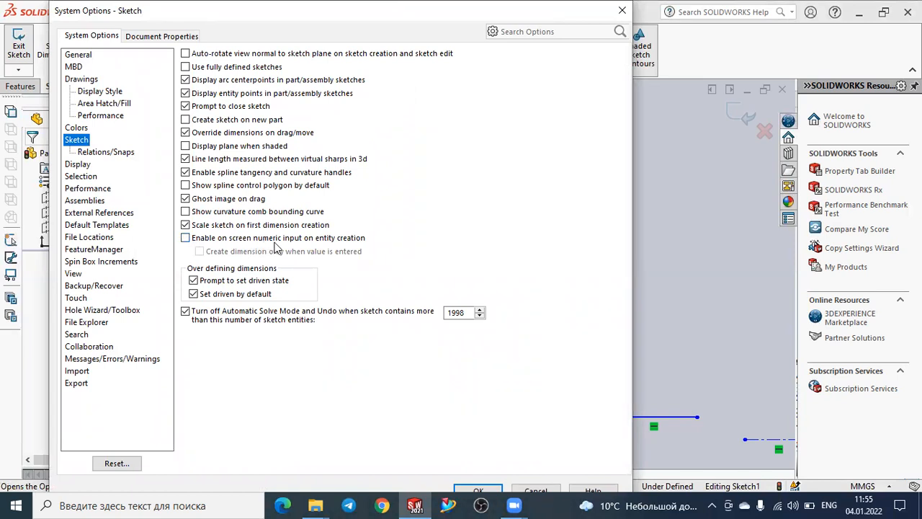
click(186, 238)
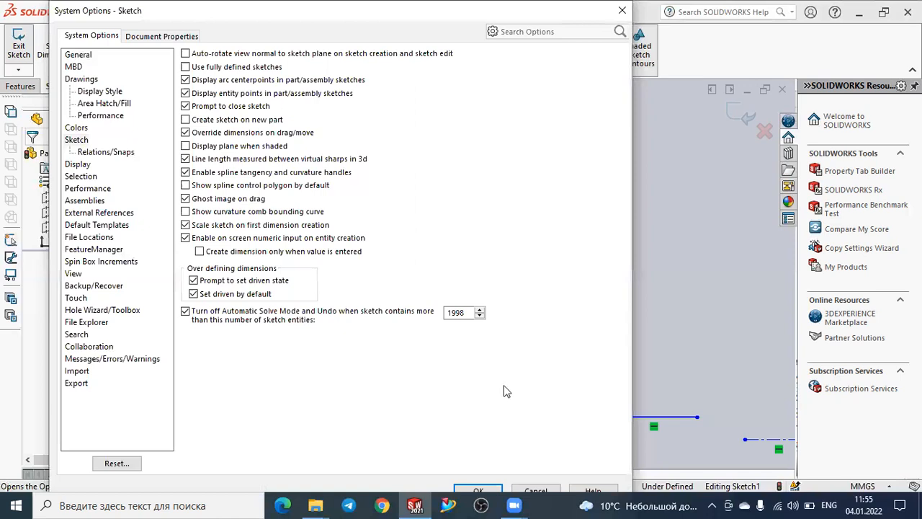
drag(494, 14, 407, 11)
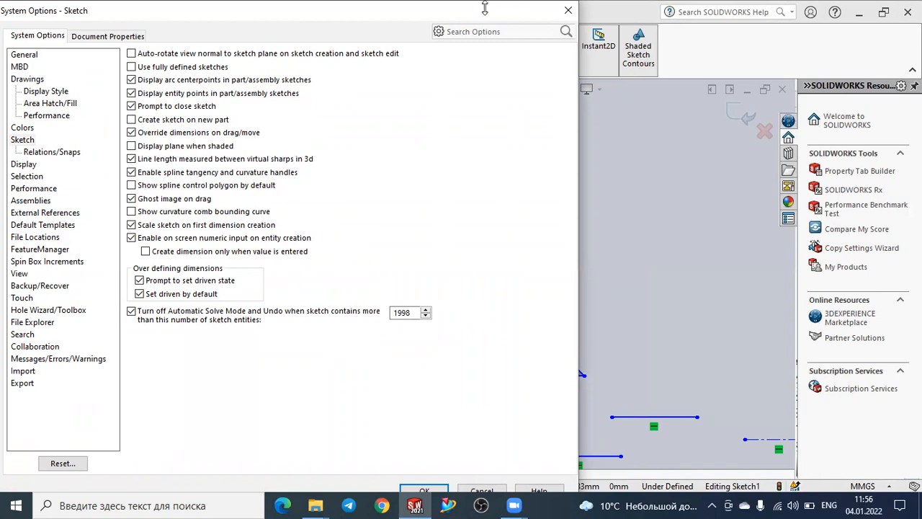
drag(485, 8, 441, 8)
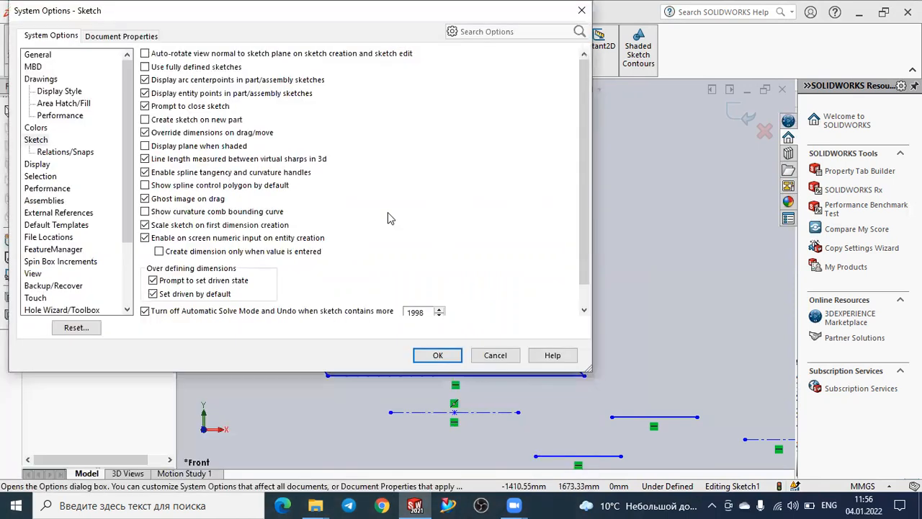
click(436, 355)
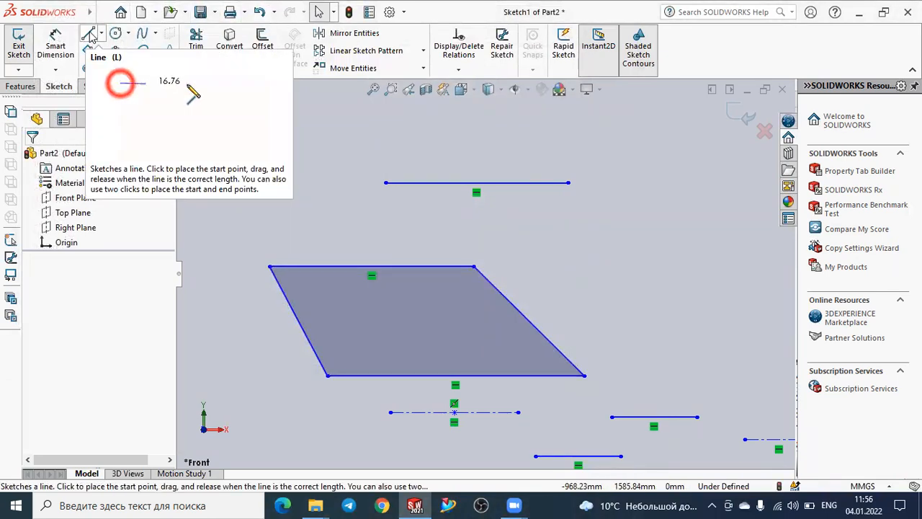
- Draw a single horizontal line about 515 mm long in the empty area to the right of the quadrilateral, without adding dimensions
click(89, 34)
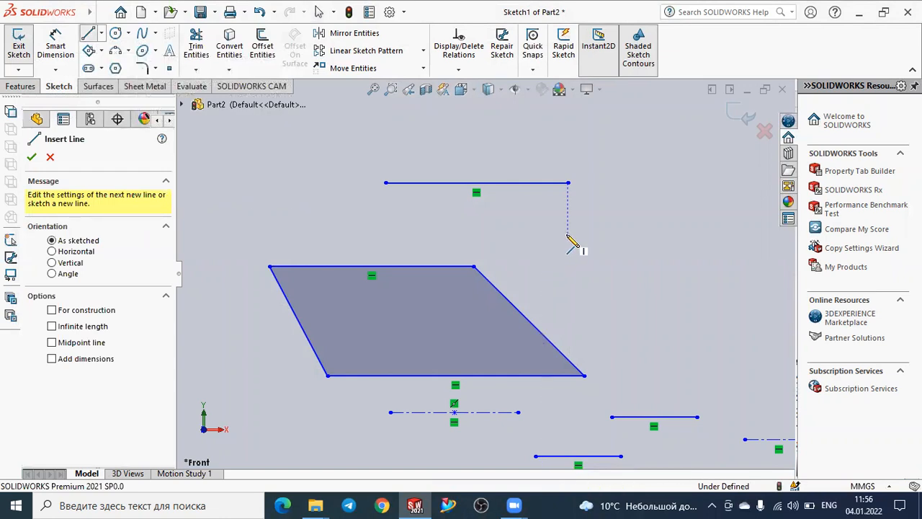
click(621, 247)
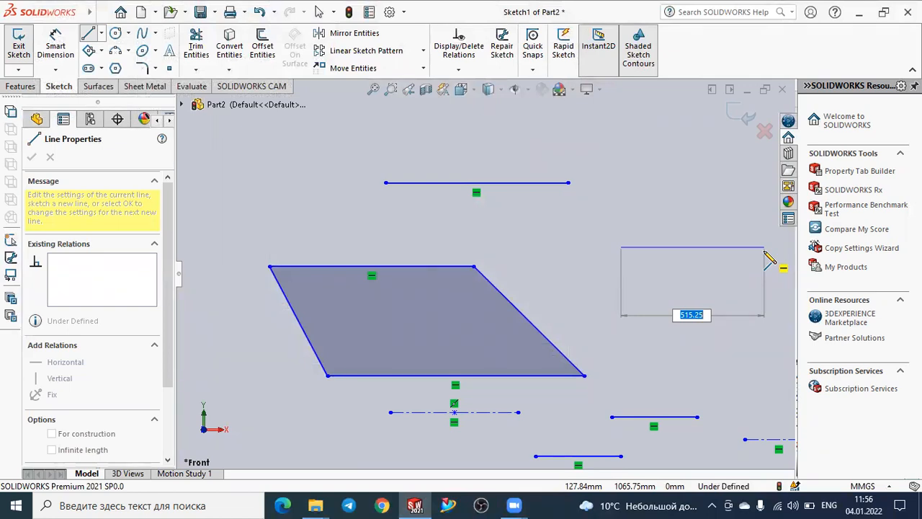
click(764, 247)
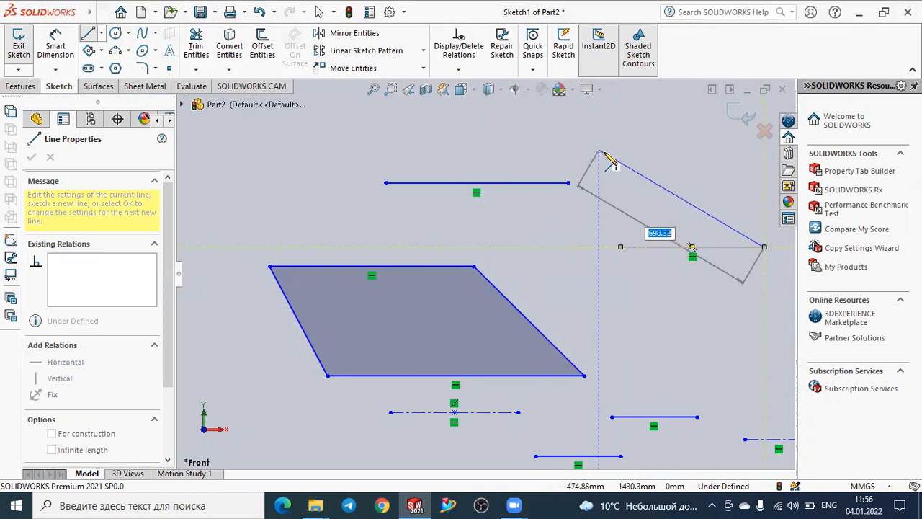
key(Escape)
key(Escape)
scroll(477, 214, down, 2)
scroll(477, 209, up, 3)
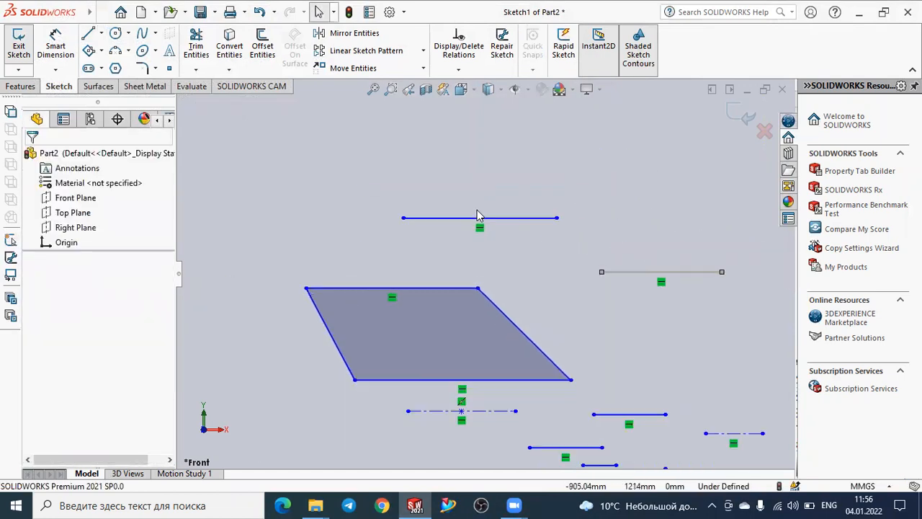